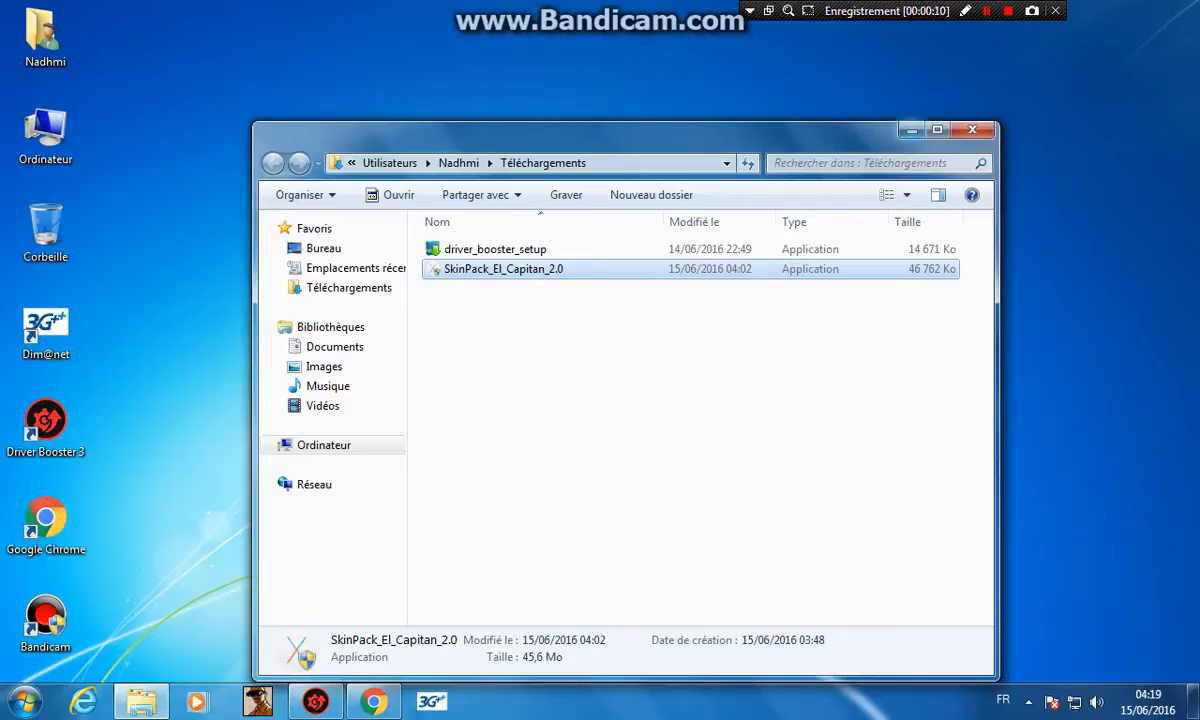
- Switch to Chrome and examine the Google Drive page's address and antivirus notice for SkinPack_El_Capitan_2.0.exe
{"action": "left_click", "coordinate": [911, 130]}
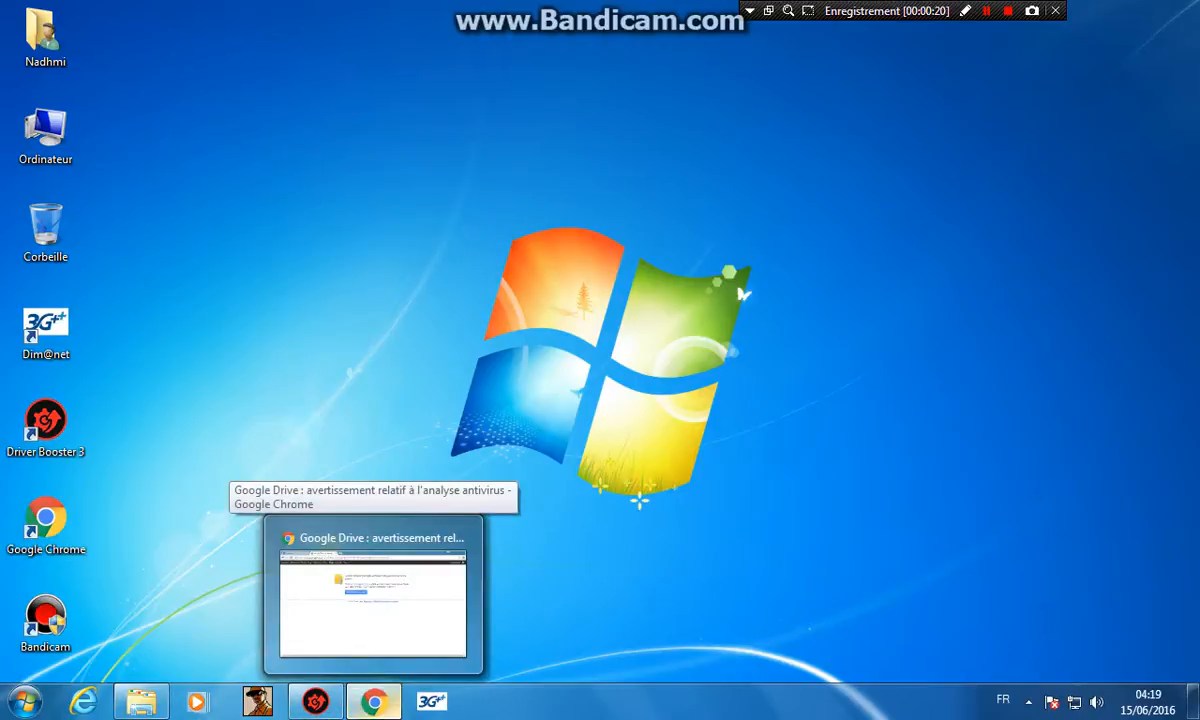
{"action": "left_click", "coordinate": [375, 600]}
{"action": "left_click_drag", "start_coordinate": [437, 323], "coordinate": [765, 324]}
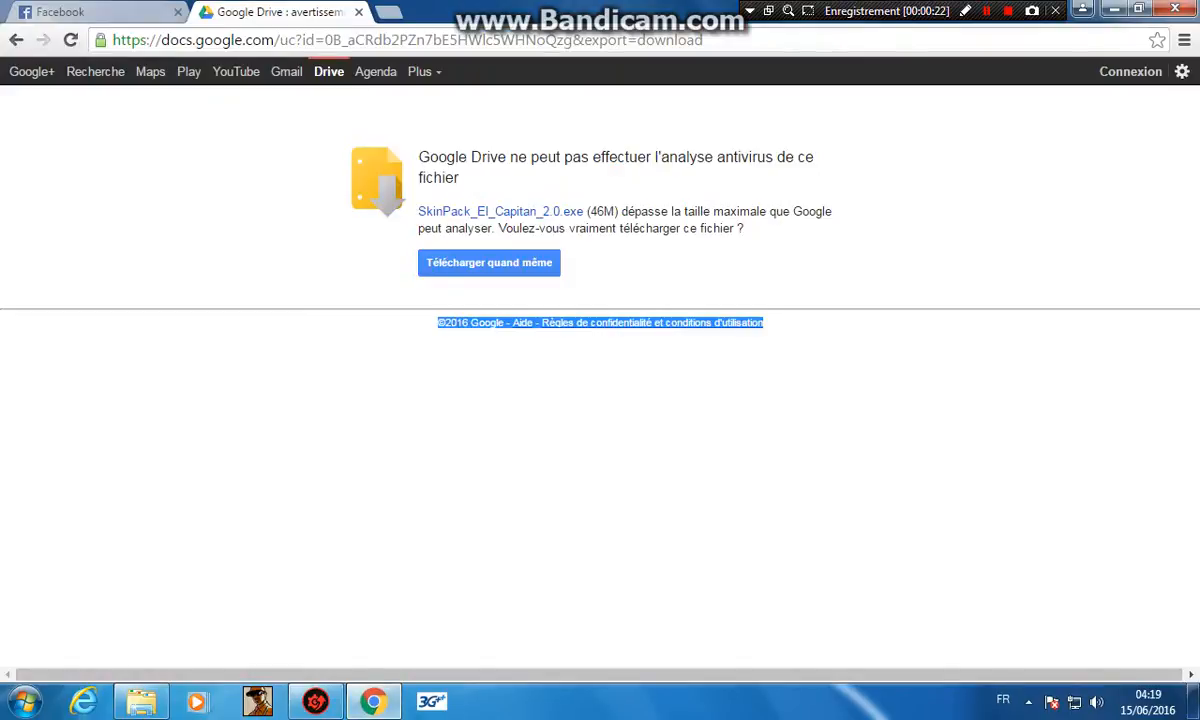
{"action": "left_click", "coordinate": [770, 345]}
{"action": "triple_click", "coordinate": [205, 40]}
{"action": "left_click", "coordinate": [205, 40]}
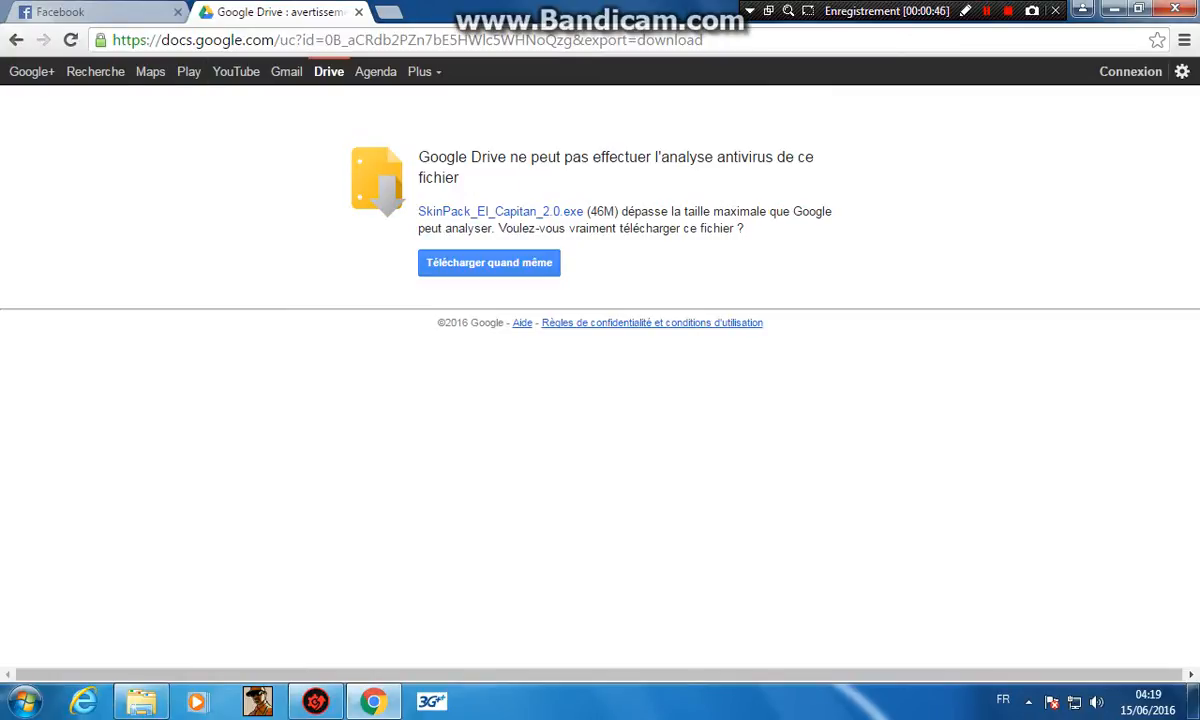
{"action": "left_click_drag", "start_coordinate": [418, 155], "coordinate": [556, 265]}
{"action": "left_click", "coordinate": [580, 420]}
- Start downloading SkinPack_El_Capitan_2.0.exe despite the antivirus notice, and cancel that download
{"action": "left_click", "coordinate": [489, 262]}
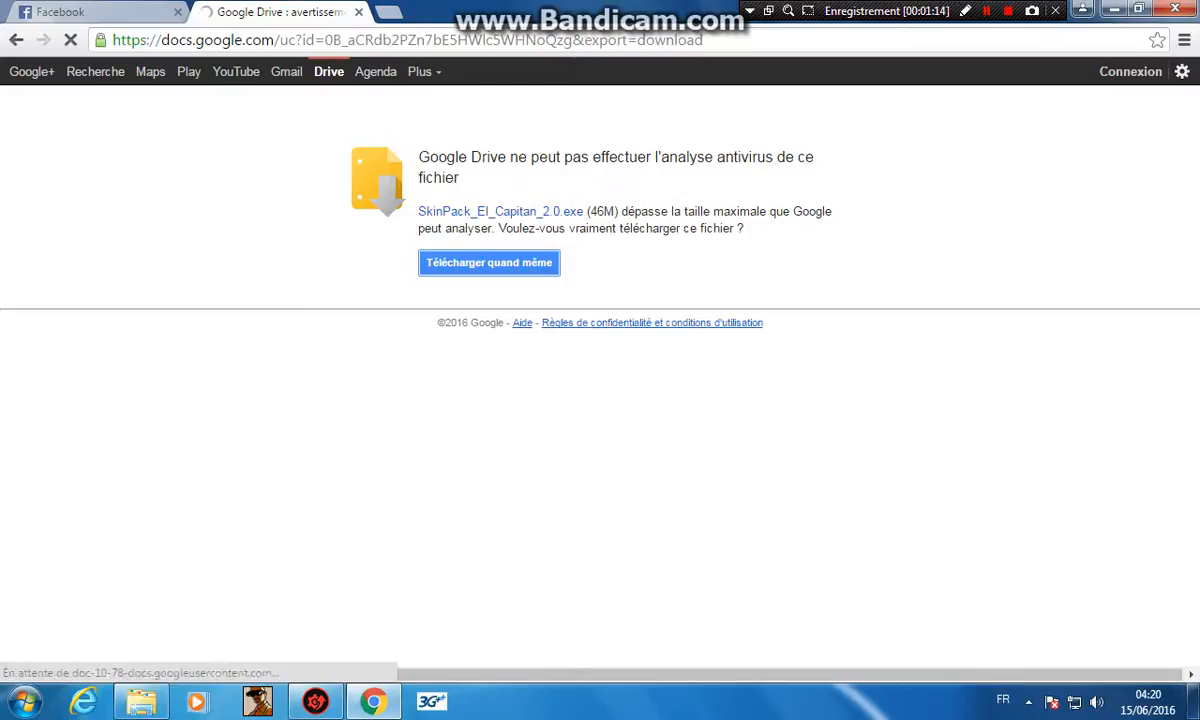
{"action": "left_click", "coordinate": [188, 655]}
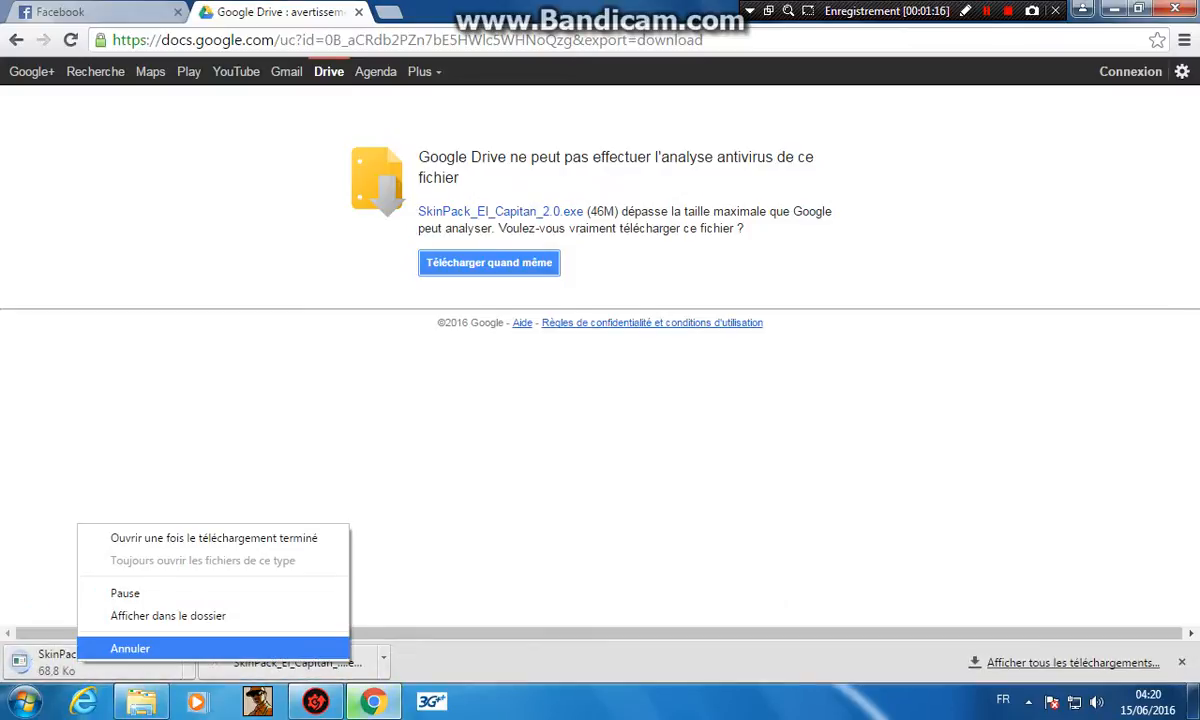
{"action": "left_click", "coordinate": [120, 626]}
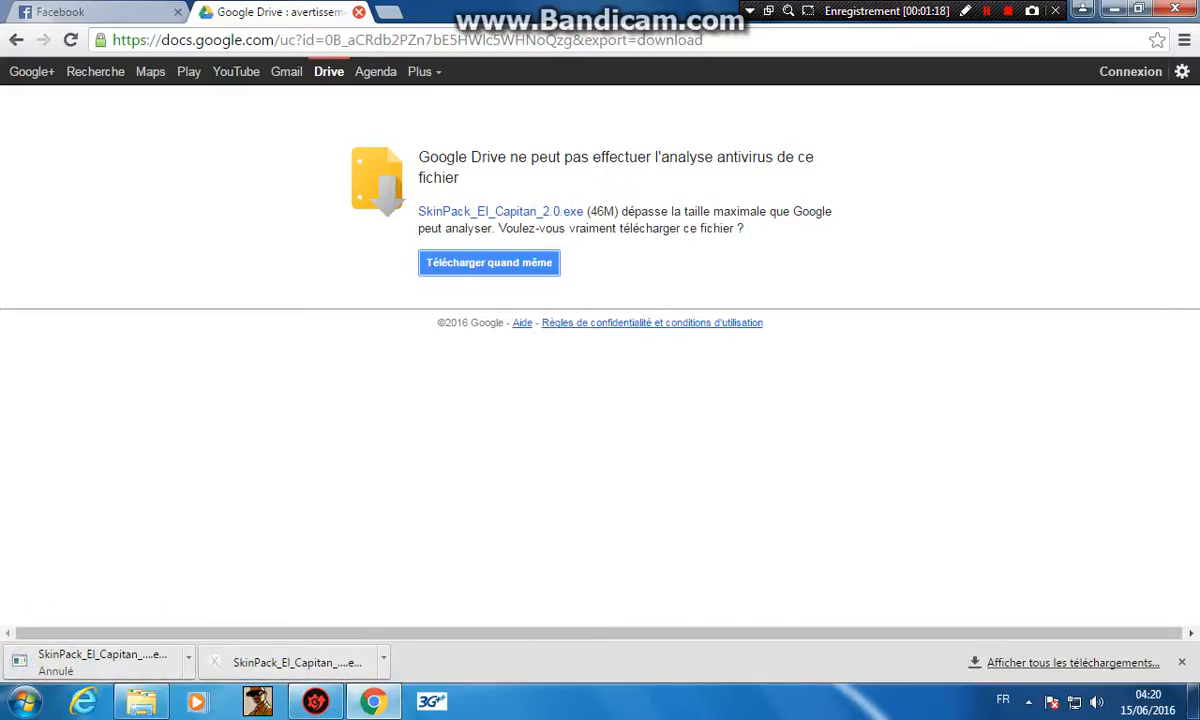
- Close the Google Drive page and the Chrome window, and show the Downloads folder in a maximized Explorer window
{"action": "key", "text": "ctrl+w"}
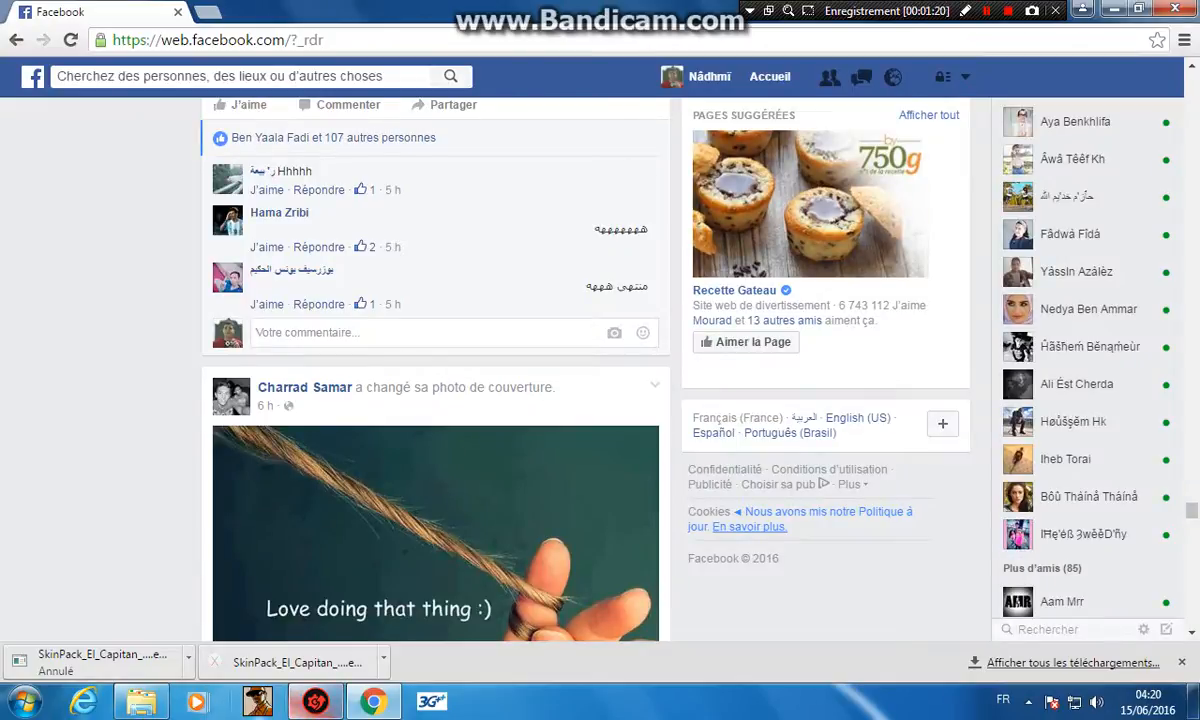
{"action": "left_click", "coordinate": [141, 701]}
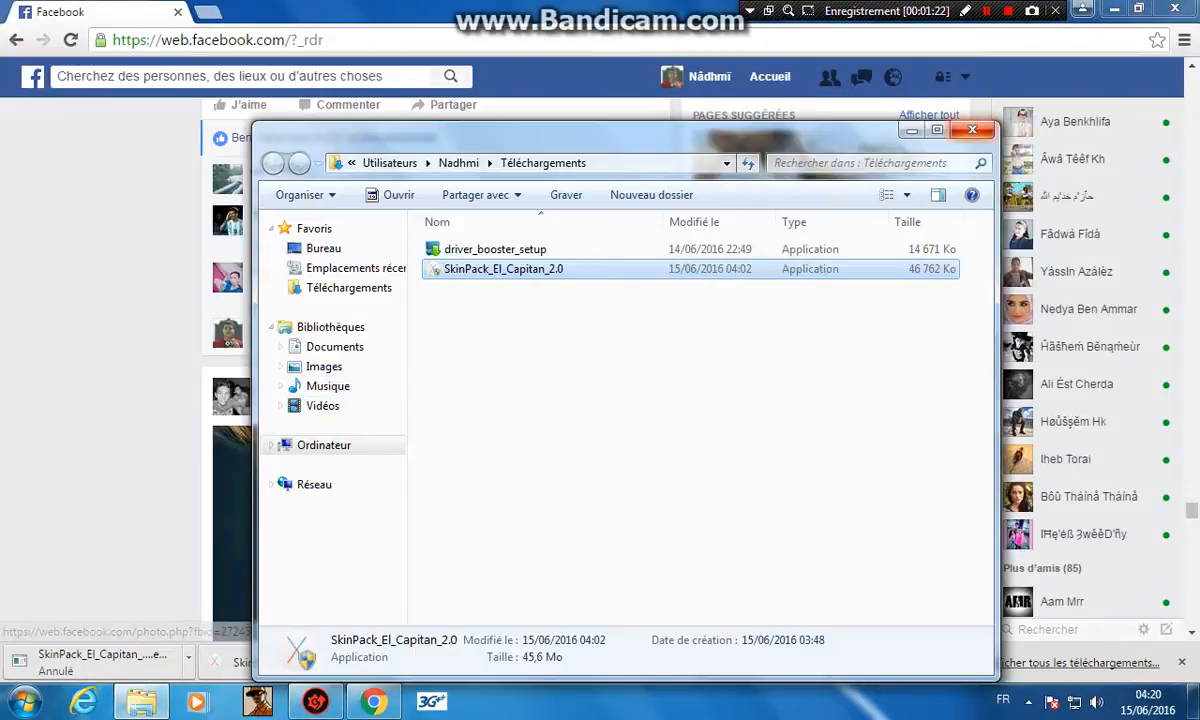
{"action": "left_click", "coordinate": [937, 130]}
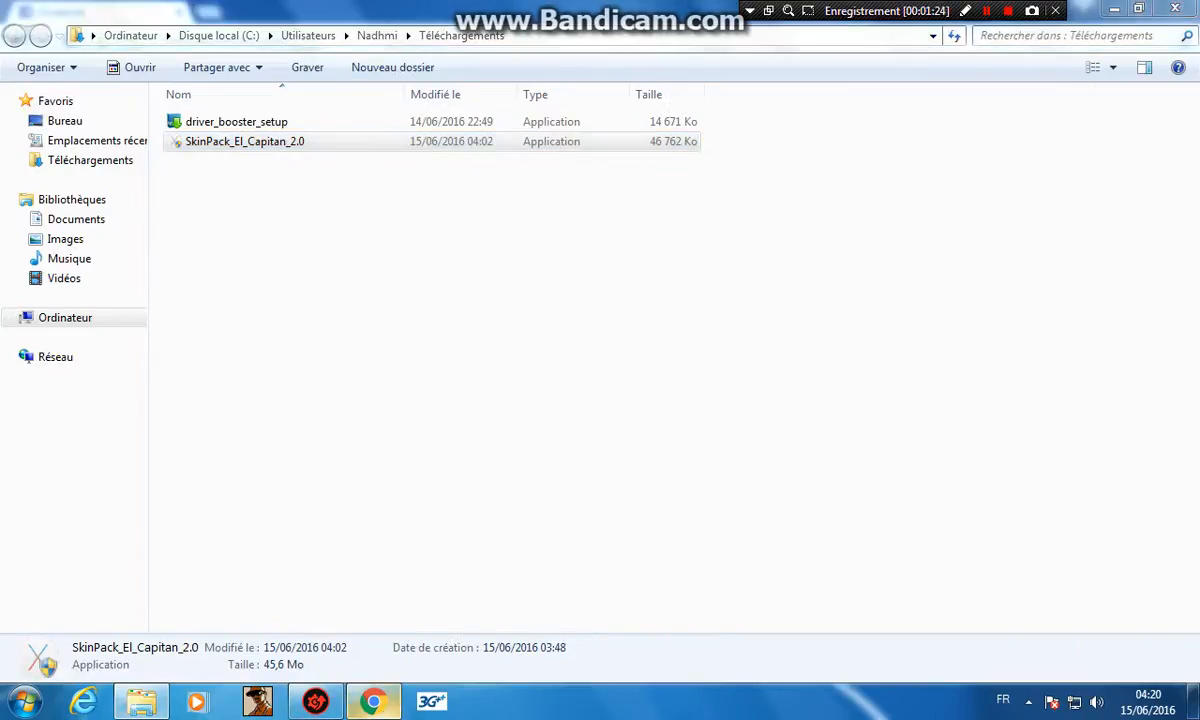
{"action": "right_click", "coordinate": [373, 701]}
{"action": "left_click", "coordinate": [373, 701]}
{"action": "left_click", "coordinate": [1175, 8]}
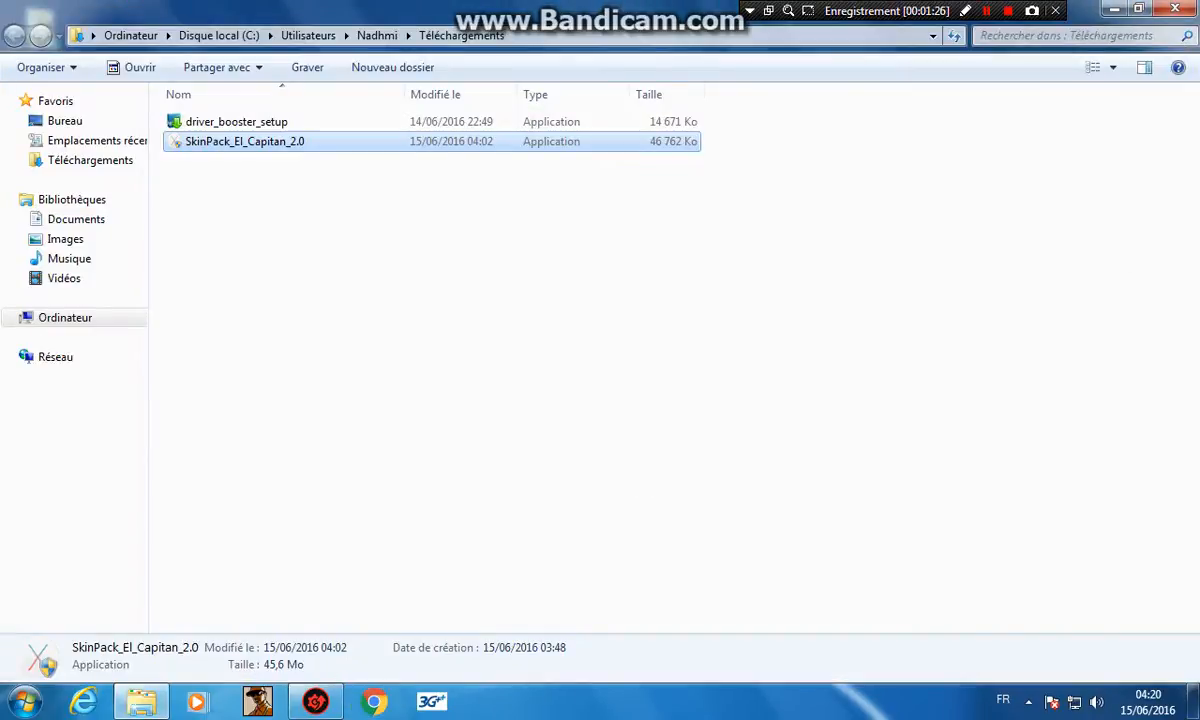
{"action": "left_click_drag", "start_coordinate": [735, 160], "coordinate": [270, 203]}
{"action": "left_click_drag", "start_coordinate": [718, 161], "coordinate": [241, 140]}
{"action": "left_click", "coordinate": [682, 159]}
{"action": "left_click_drag", "start_coordinate": [682, 159], "coordinate": [652, 153]}
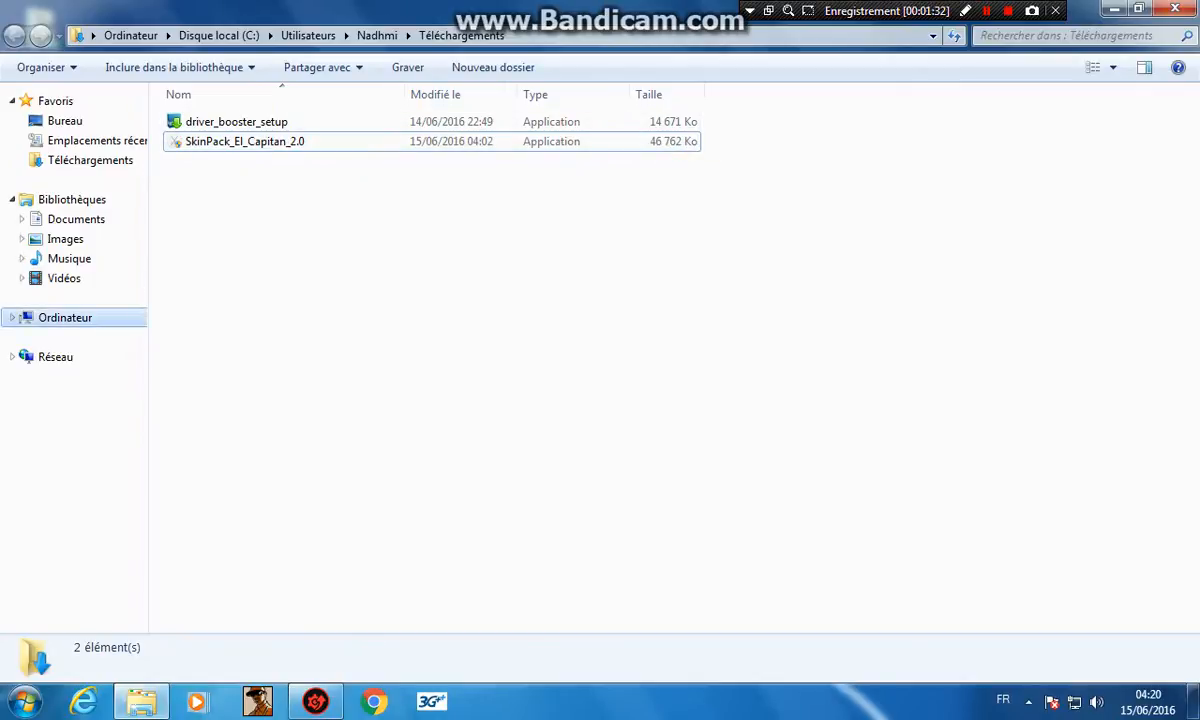
- View the computer's system properties to check the Windows edition and system type, and close the window
{"action": "right_click", "coordinate": [65, 315]}
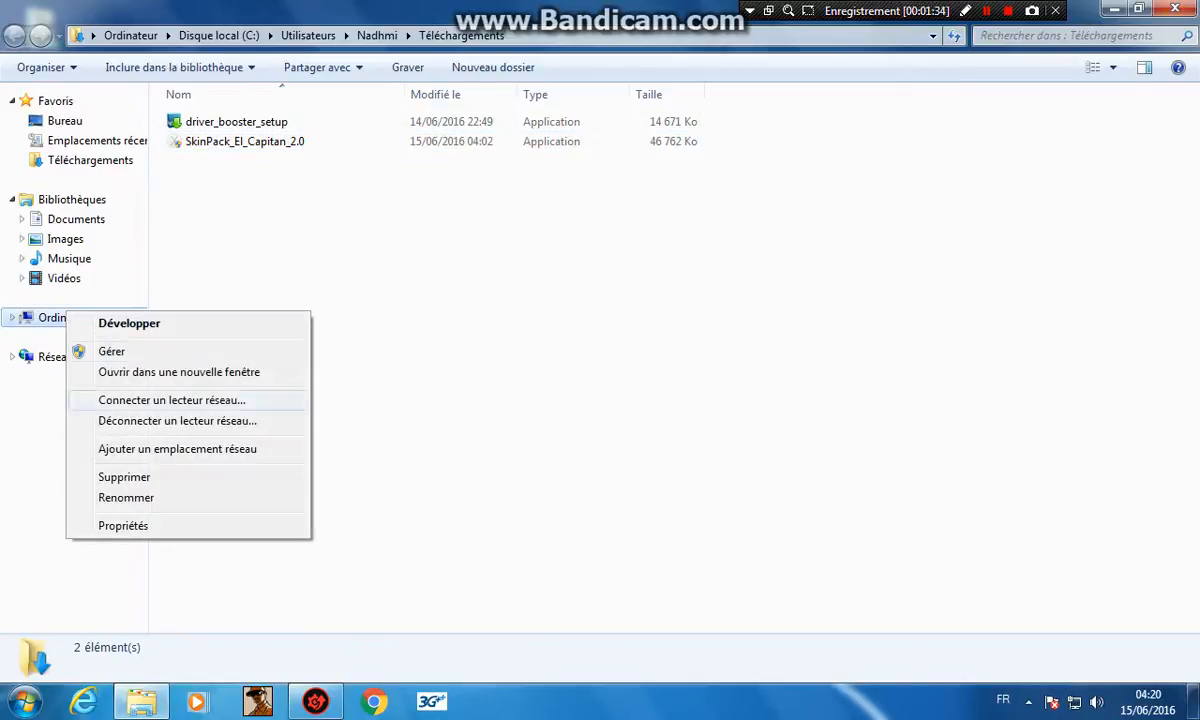
{"action": "left_click", "coordinate": [123, 525]}
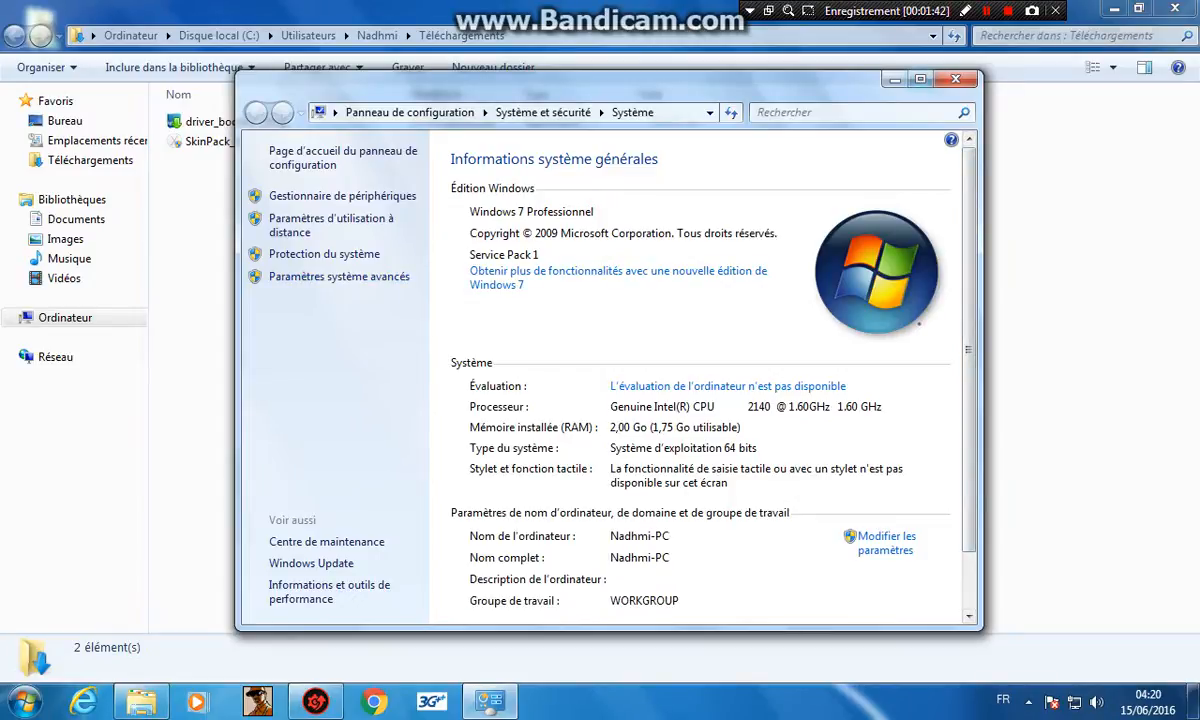
{"action": "left_click", "coordinate": [956, 79]}
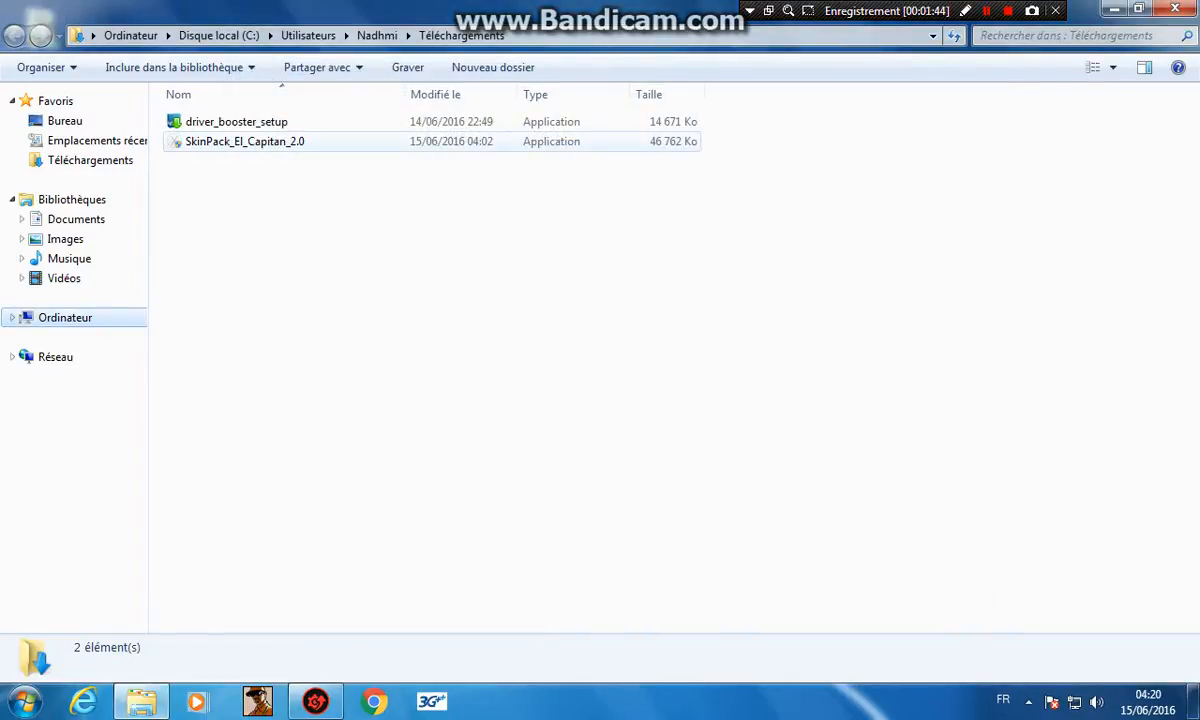
- Run the SkinPack_El_Capitan_2.0 installer from the Downloads folder and wait for its setup wizard to load
{"action": "left_click", "coordinate": [245, 141]}
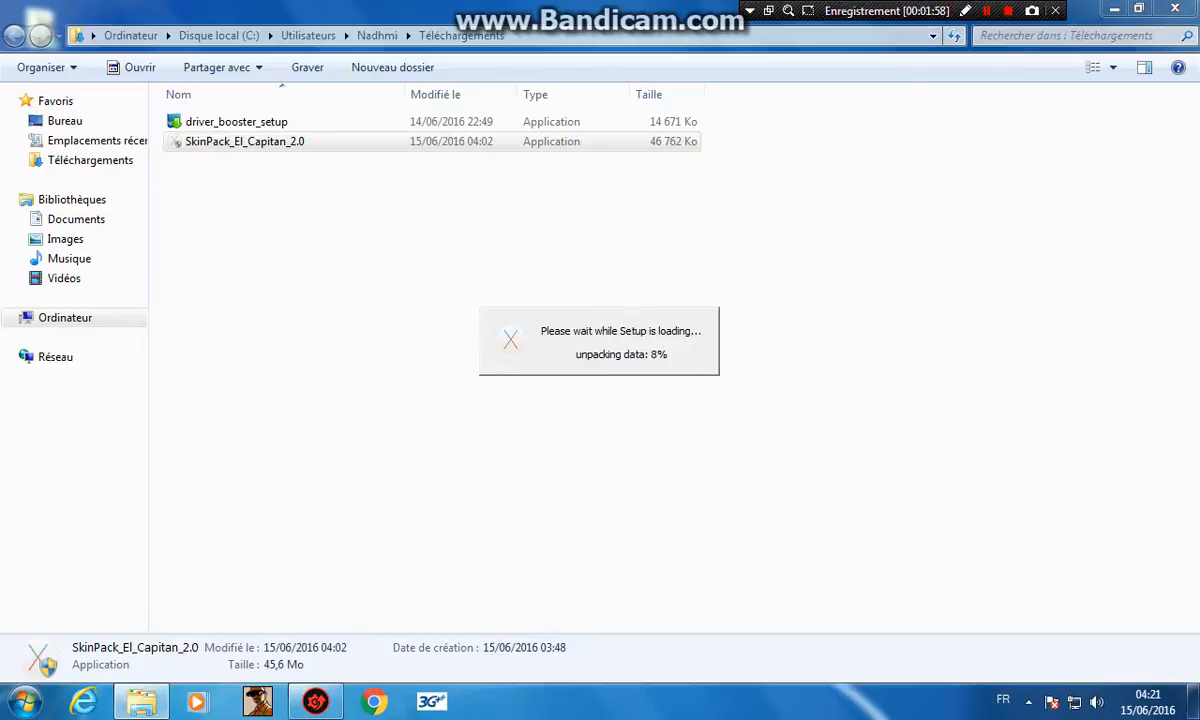
{"action": "key", "text": "shift+F12"}
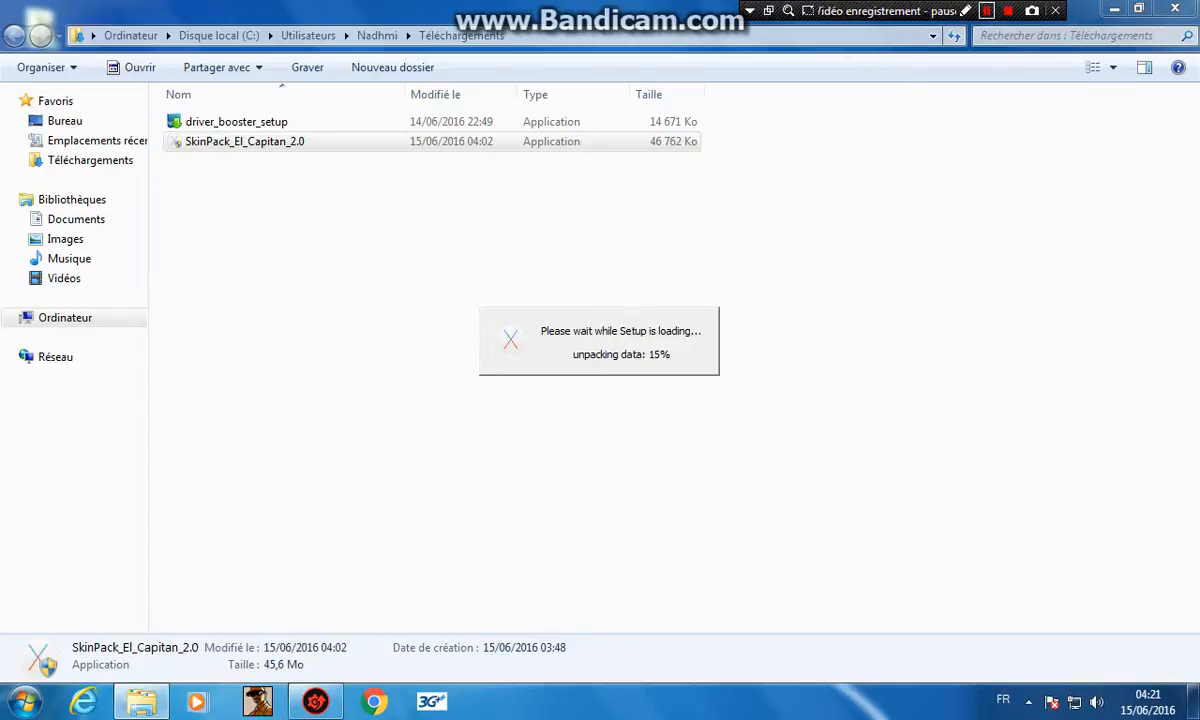
{"action": "key", "text": "shift+F12"}
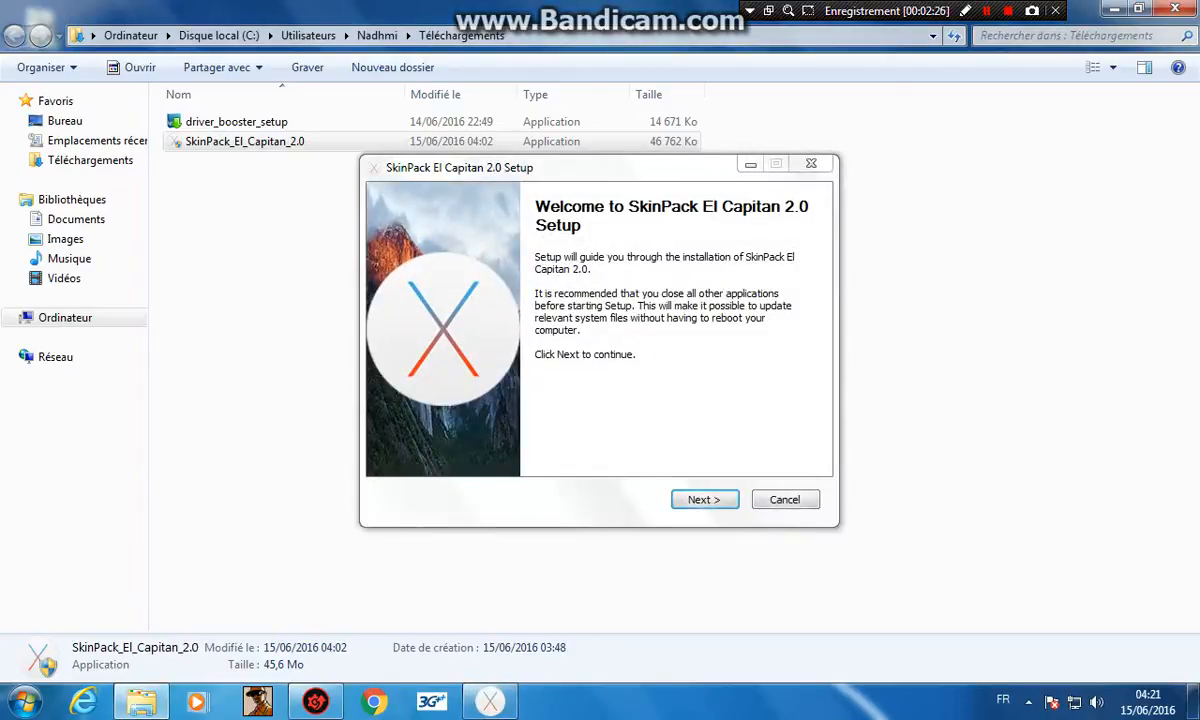
- Accept the License Agreement in the SkinPack El Capitan 2.0 setup and start the installation with the default components selected
{"action": "key", "text": "Return"}
{"action": "key", "text": "space"}
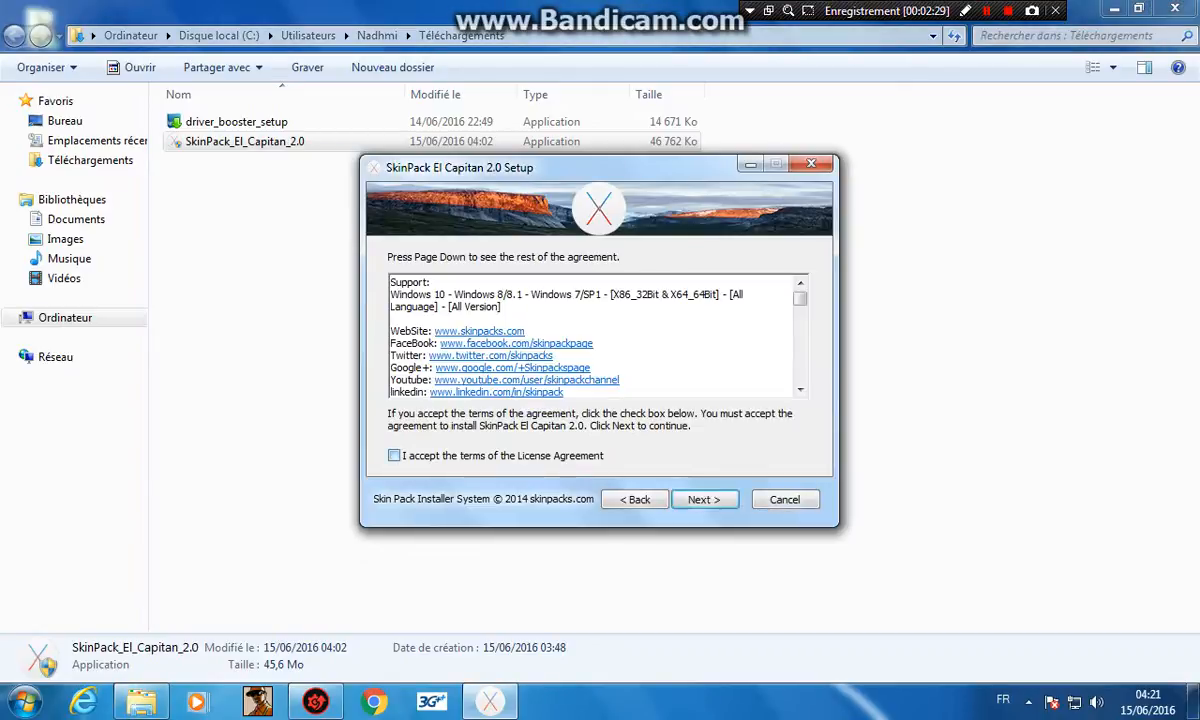
{"action": "key", "text": "Return"}
{"action": "key", "text": "Return"}
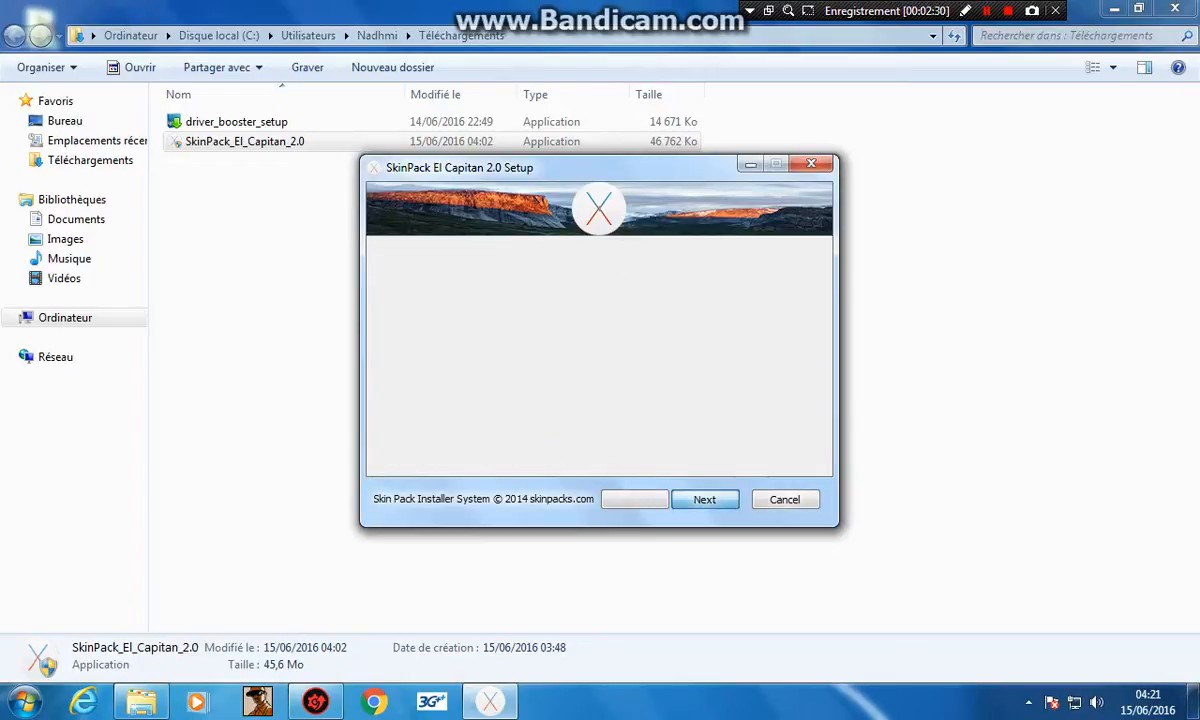
{"action": "key", "text": "Return"}
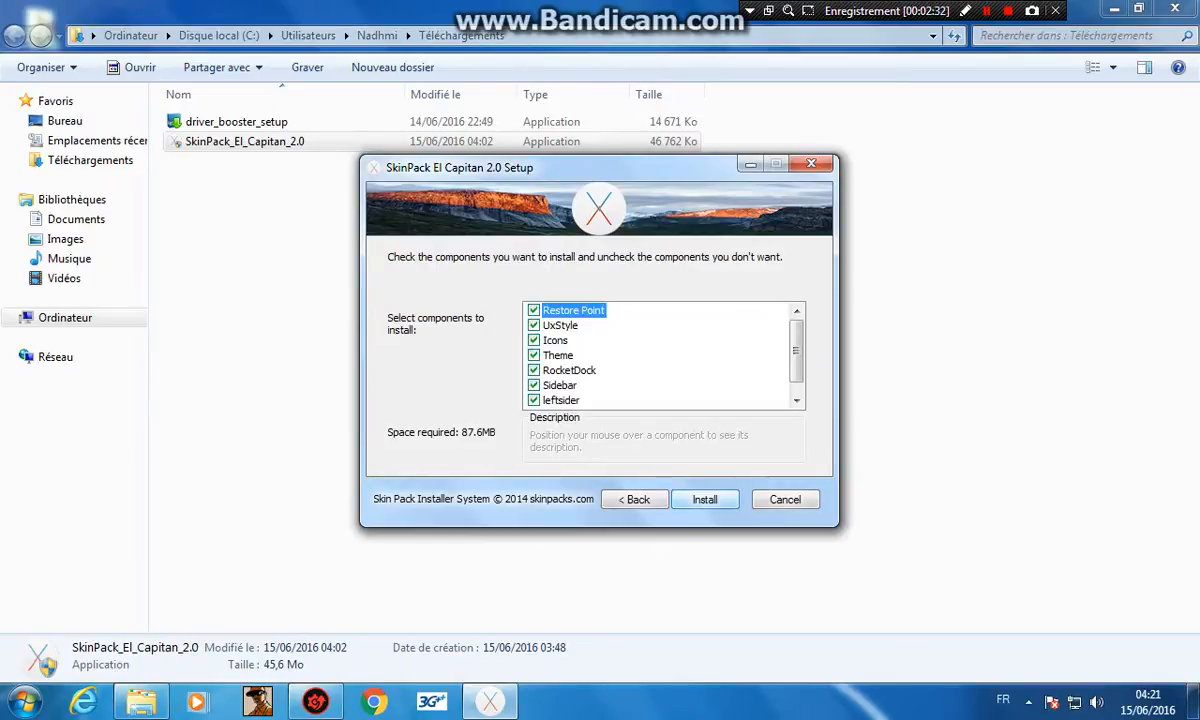
{"action": "key", "text": "Return"}
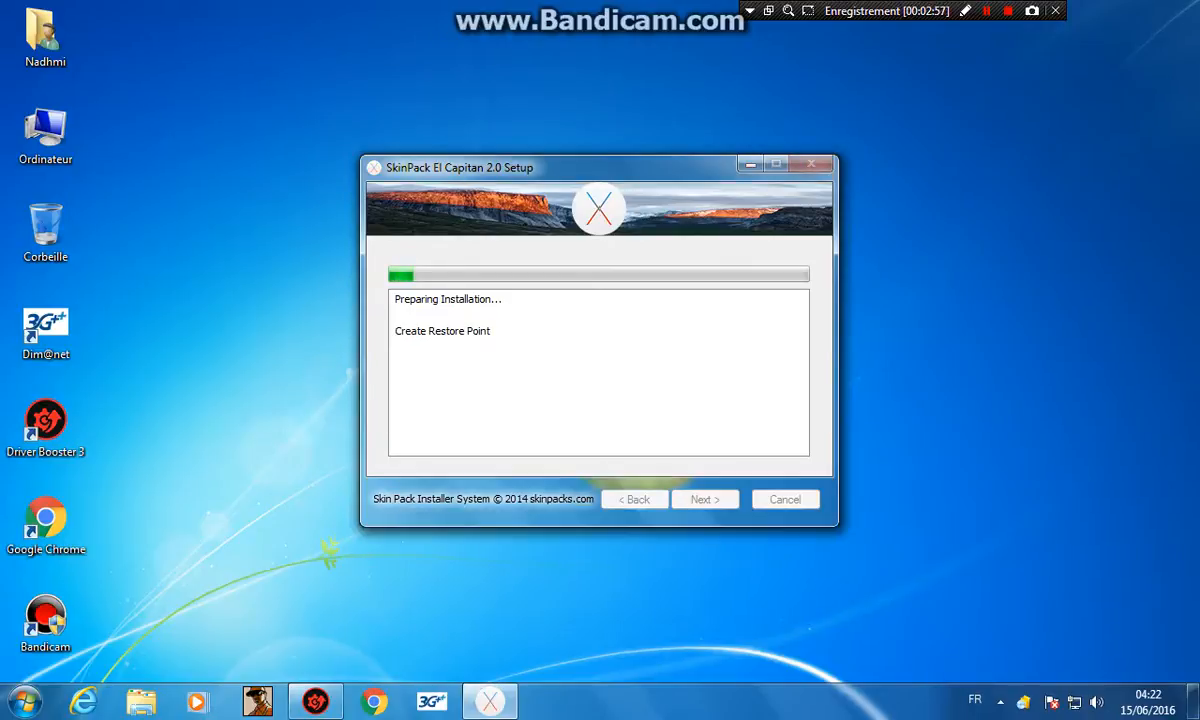
{"action": "key", "text": "shift+F12"}
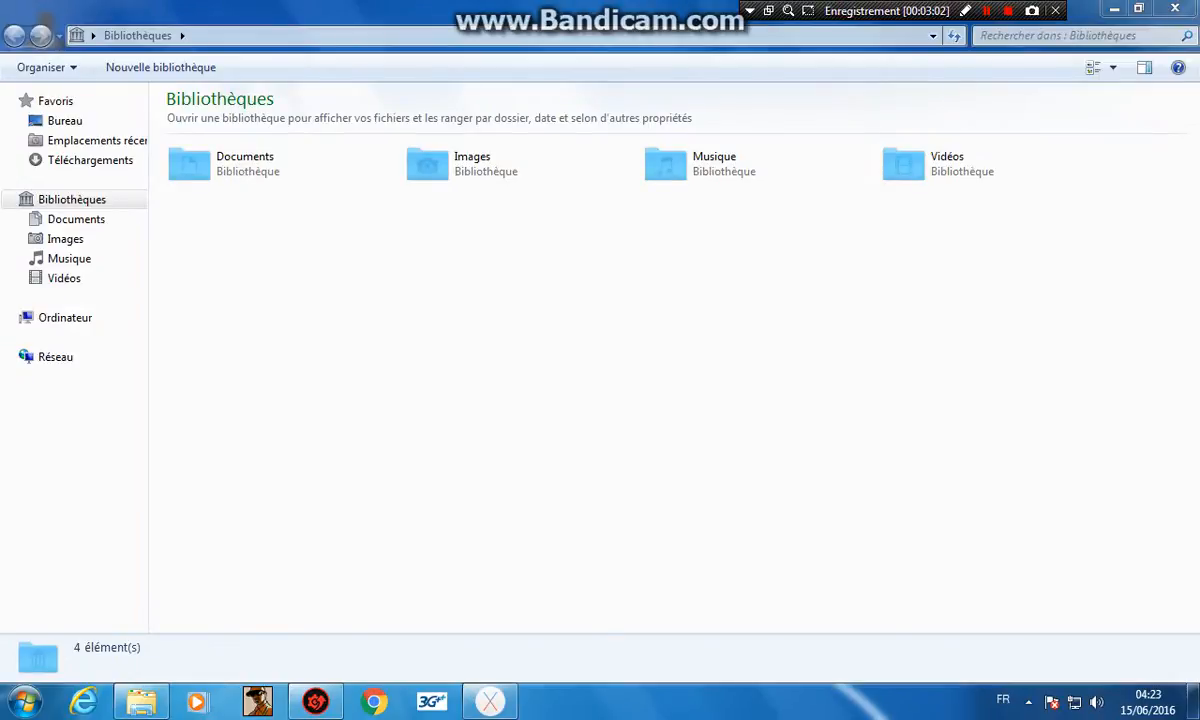
- Minimize the libraries window, dismiss the .NET Framework errors, and finish the SkinPack El Capitan 2.0 setup
{"action": "left_click", "coordinate": [1114, 9]}
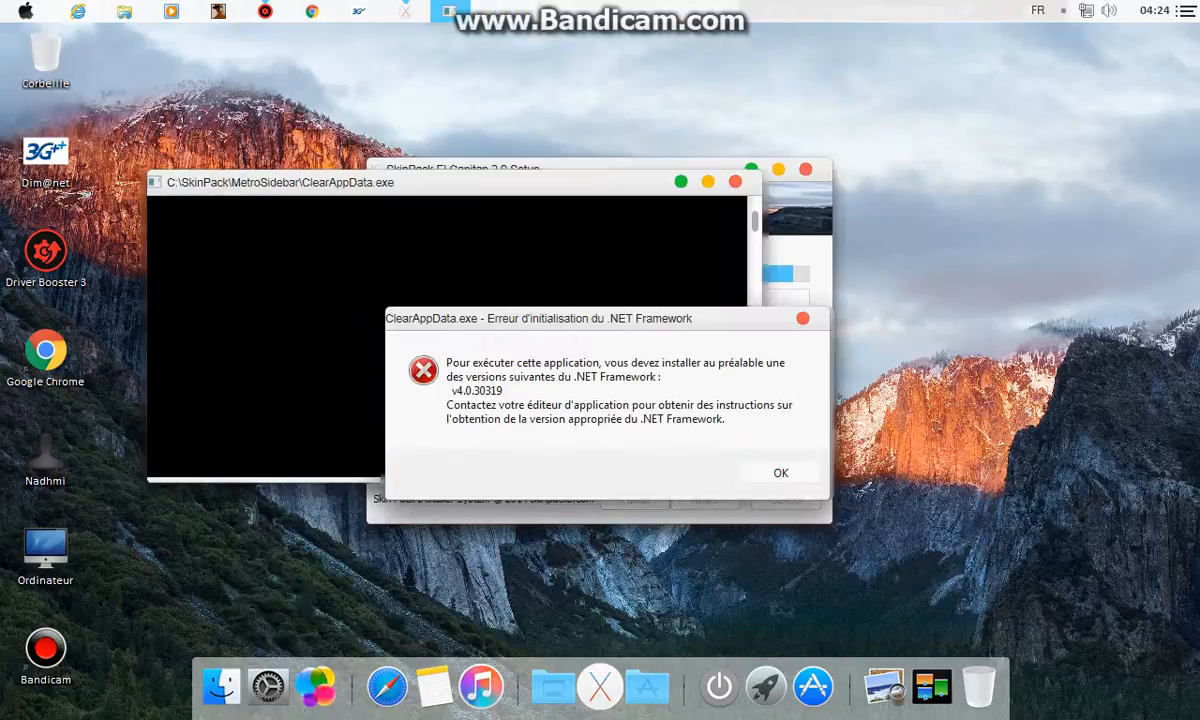
{"action": "key", "text": "Return"}
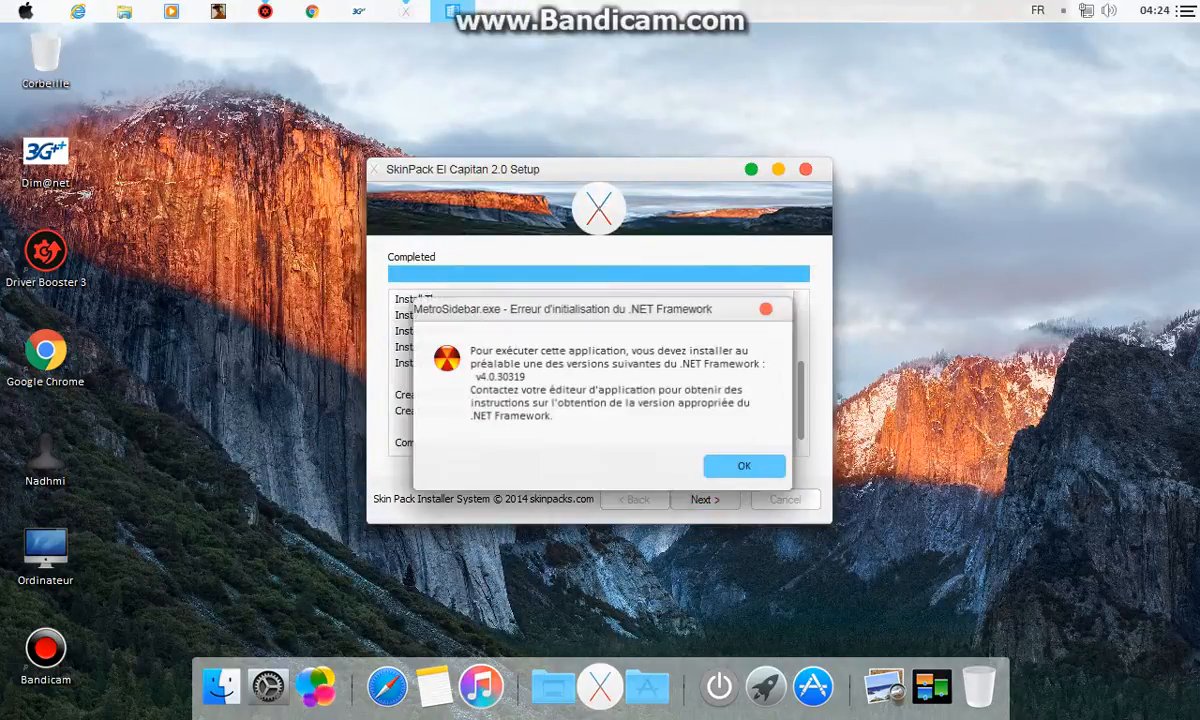
{"action": "key", "text": "Return"}
{"action": "key", "text": "Return"}
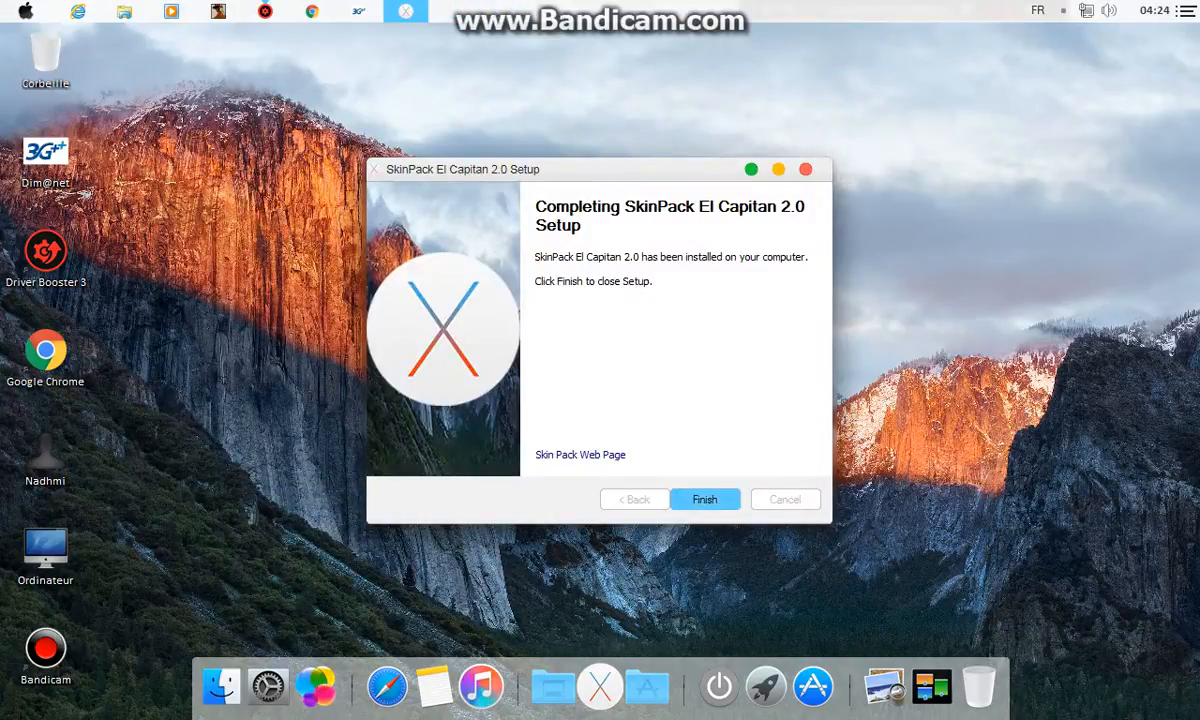
{"action": "key", "text": "Return"}
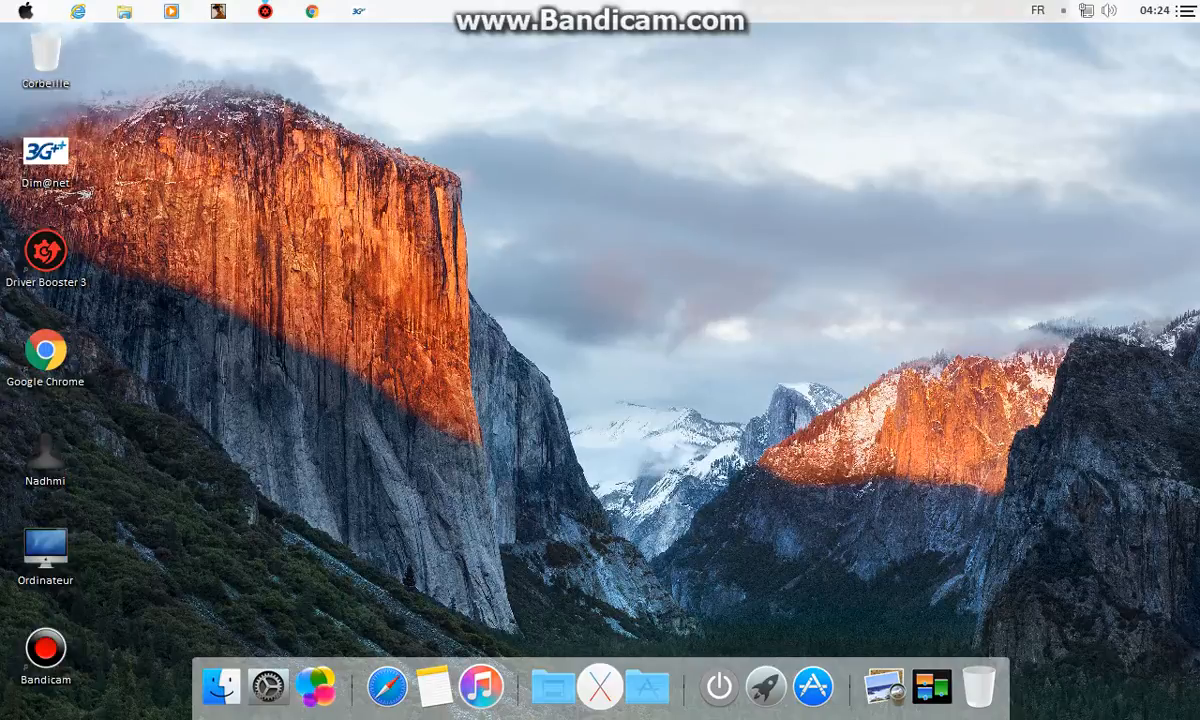
- Examine the new theme on the desktop and taskbar context menus and in the Computer window, and close that window
{"action": "right_click", "coordinate": [540, 209]}
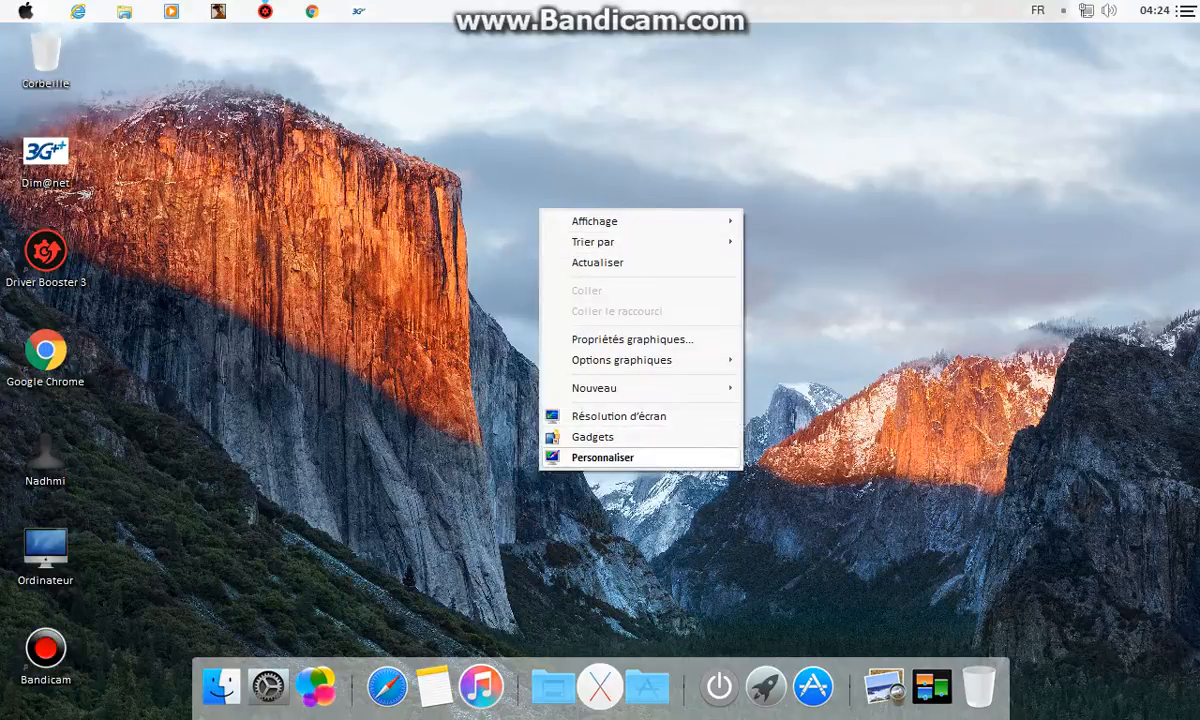
{"action": "left_click", "coordinate": [326, 307]}
{"action": "left_click_drag", "start_coordinate": [284, 149], "coordinate": [546, 243]}
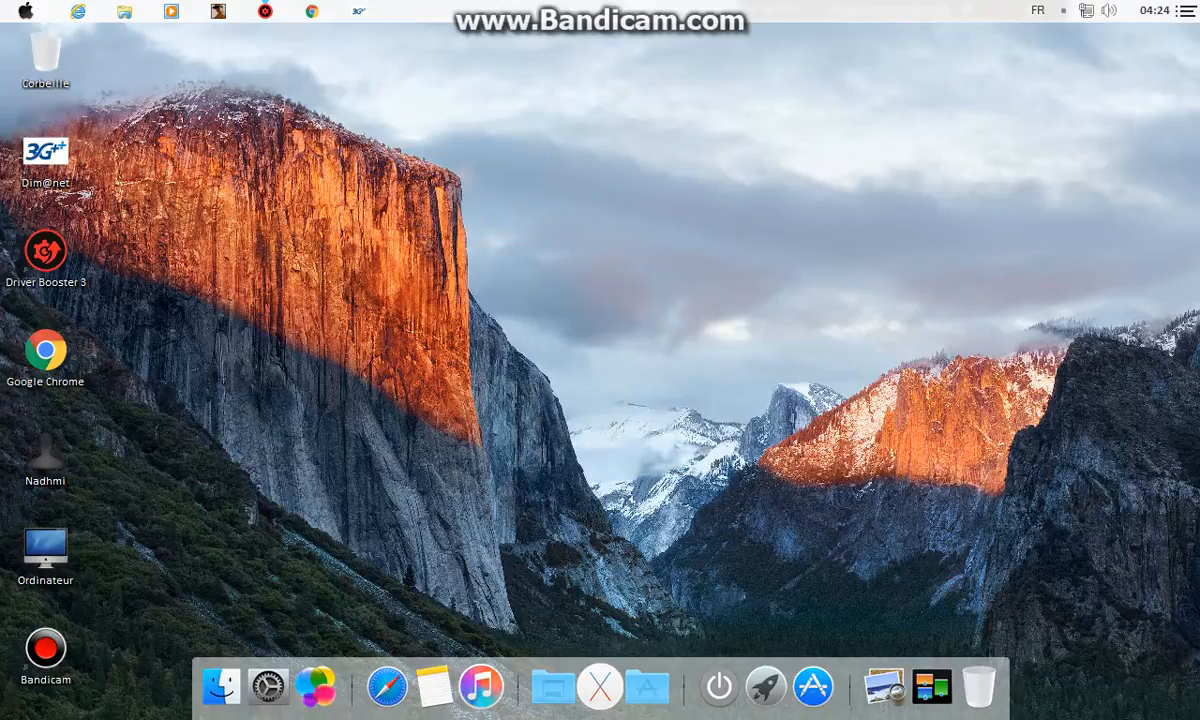
{"action": "right_click", "coordinate": [890, 10]}
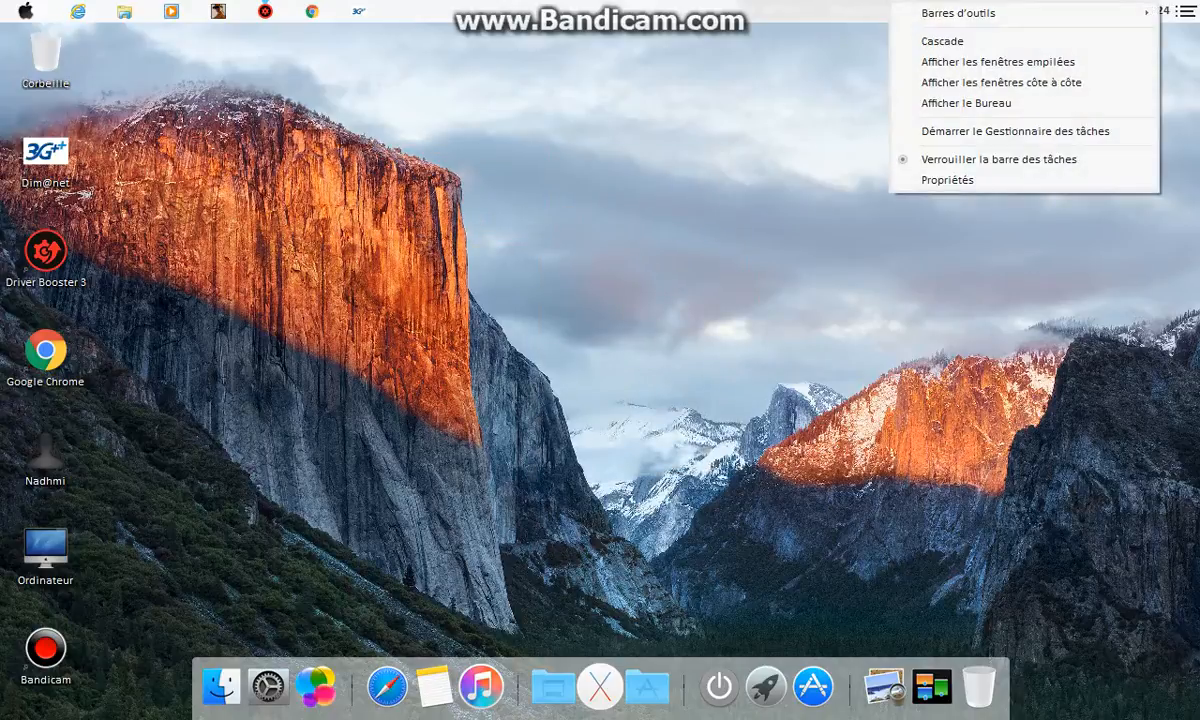
{"action": "left_click", "coordinate": [790, 170]}
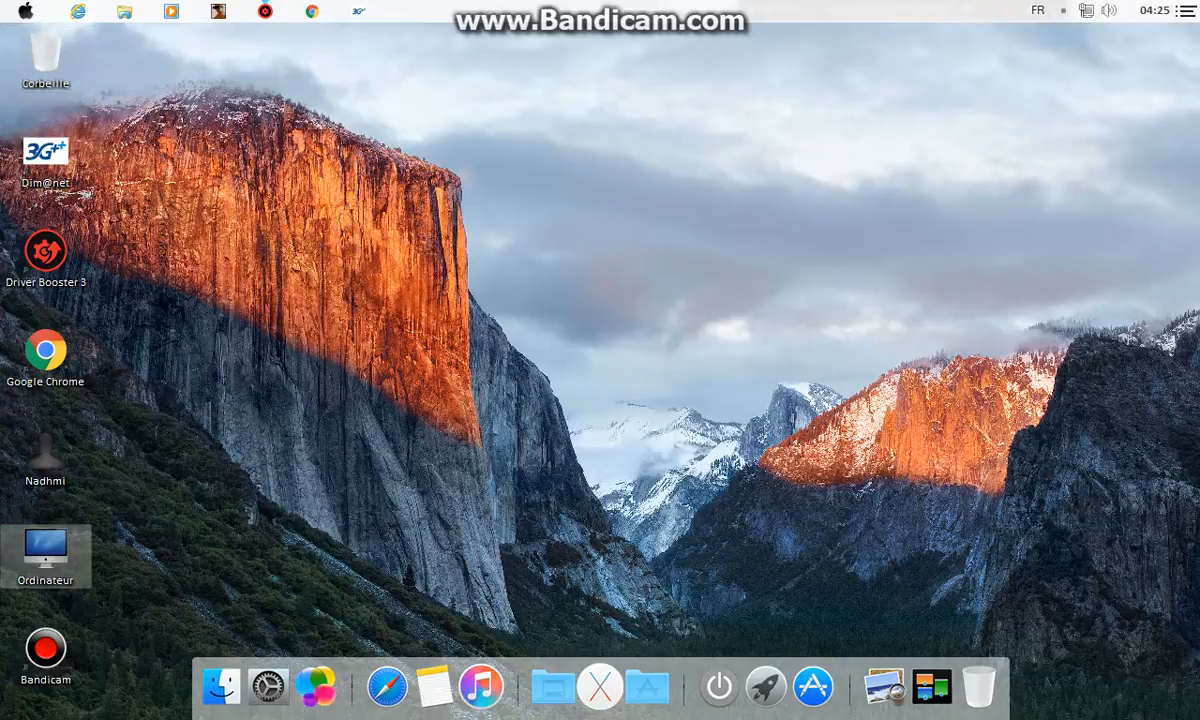
{"action": "double_click", "coordinate": [45, 550]}
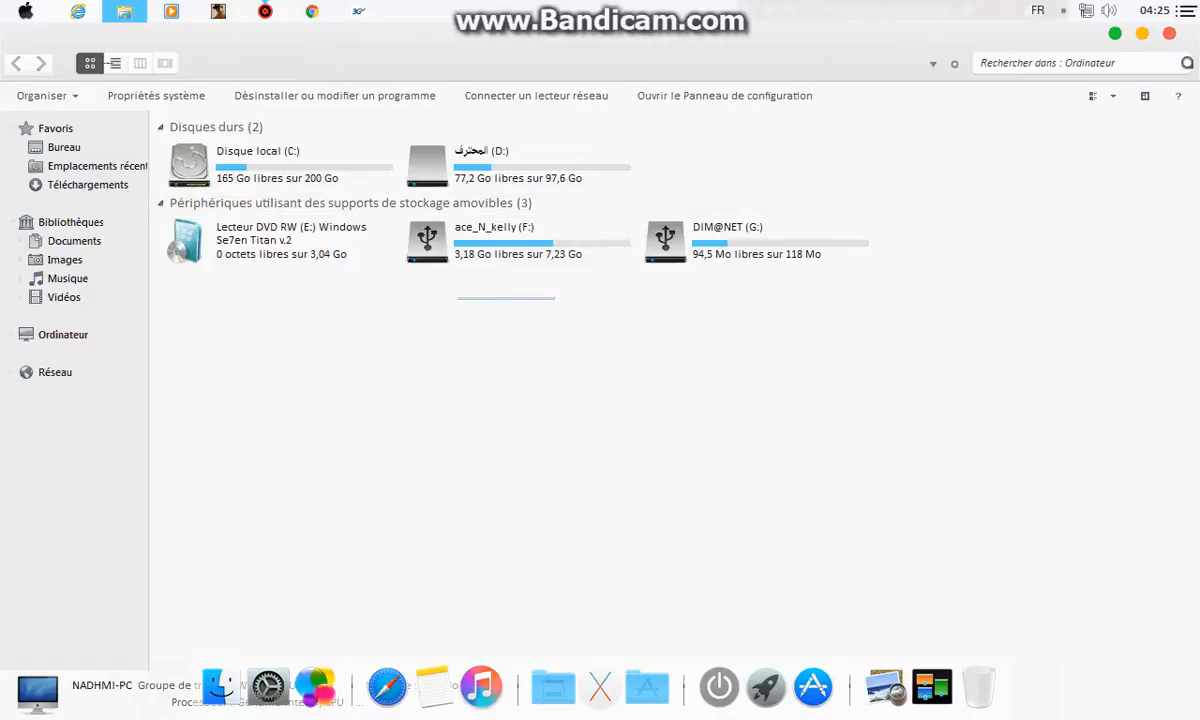
{"action": "key", "text": "alt+F4"}
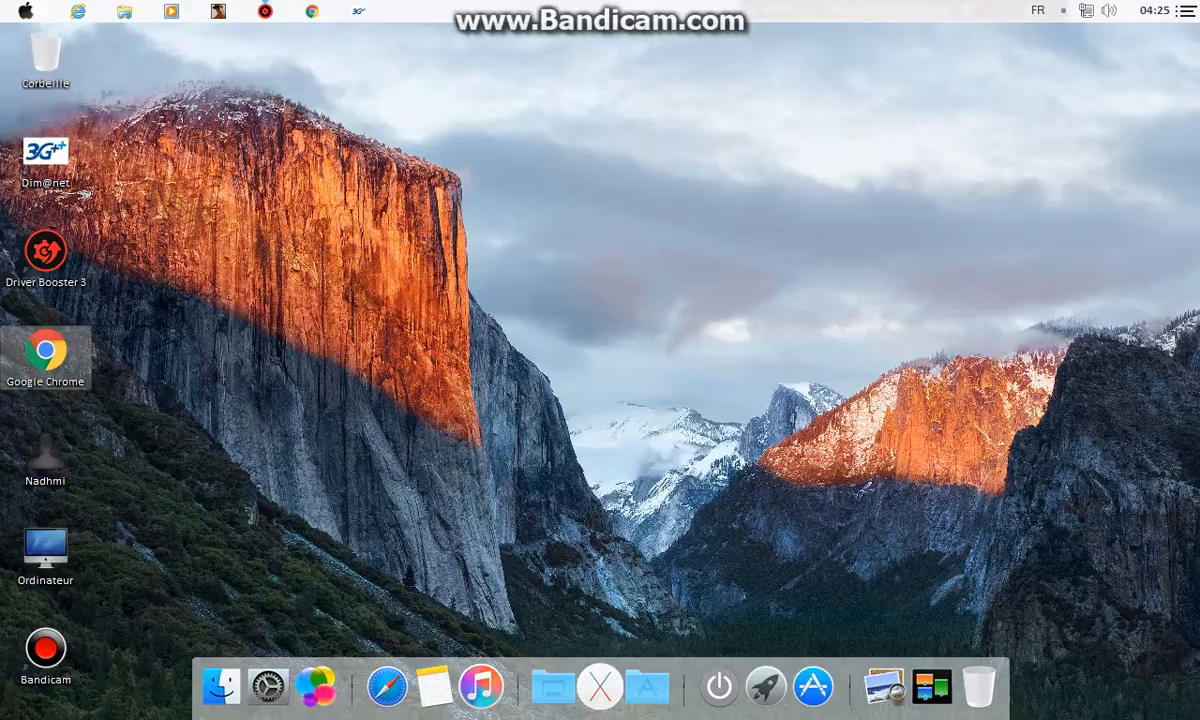
{"action": "double_click", "coordinate": [46, 356]}
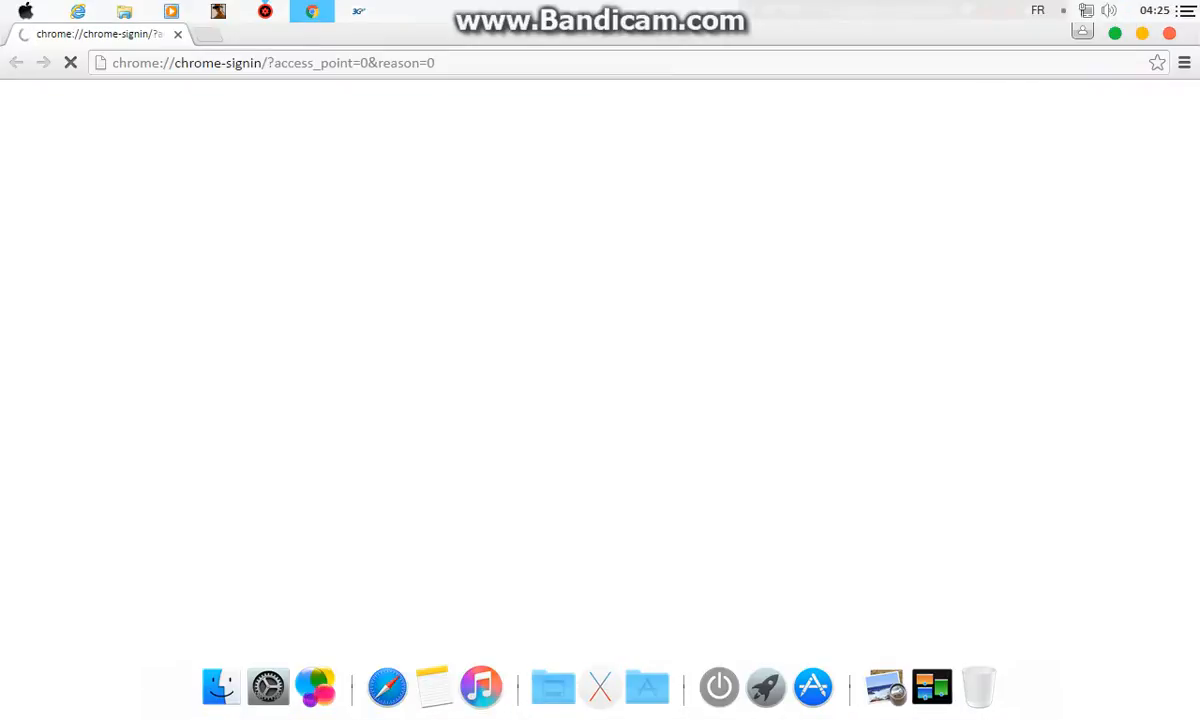
{"action": "left_click", "coordinate": [338, 62]}
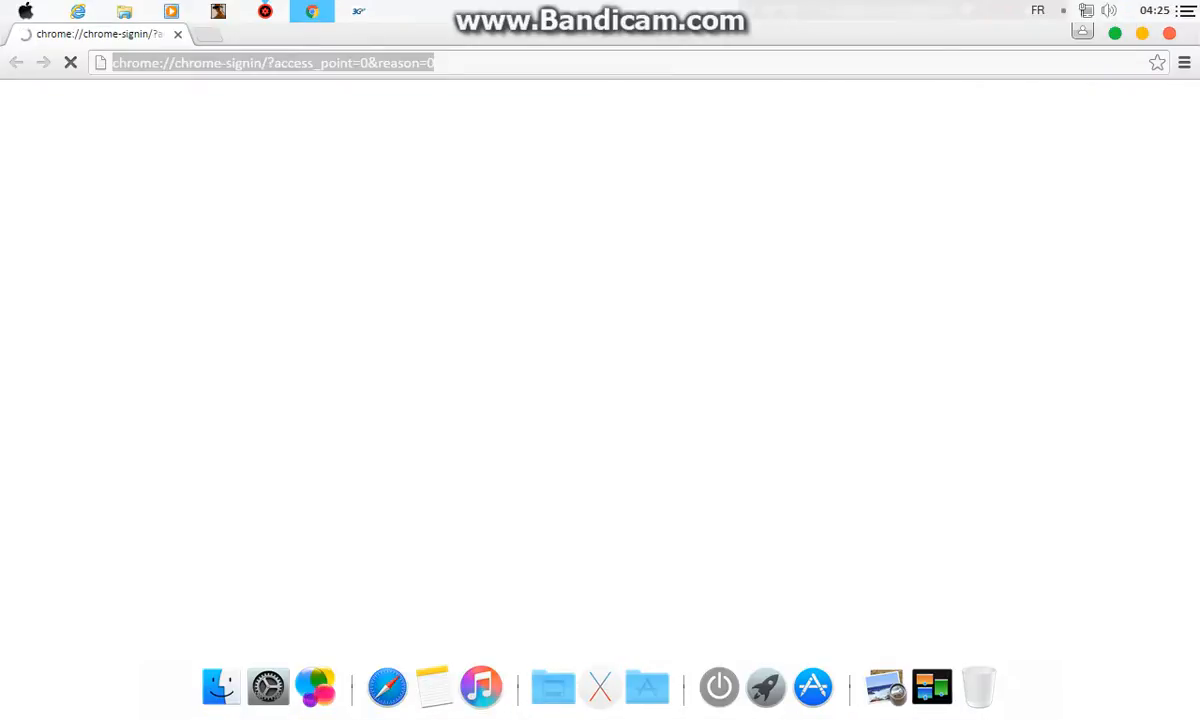
{"action": "type", "text": "g"}
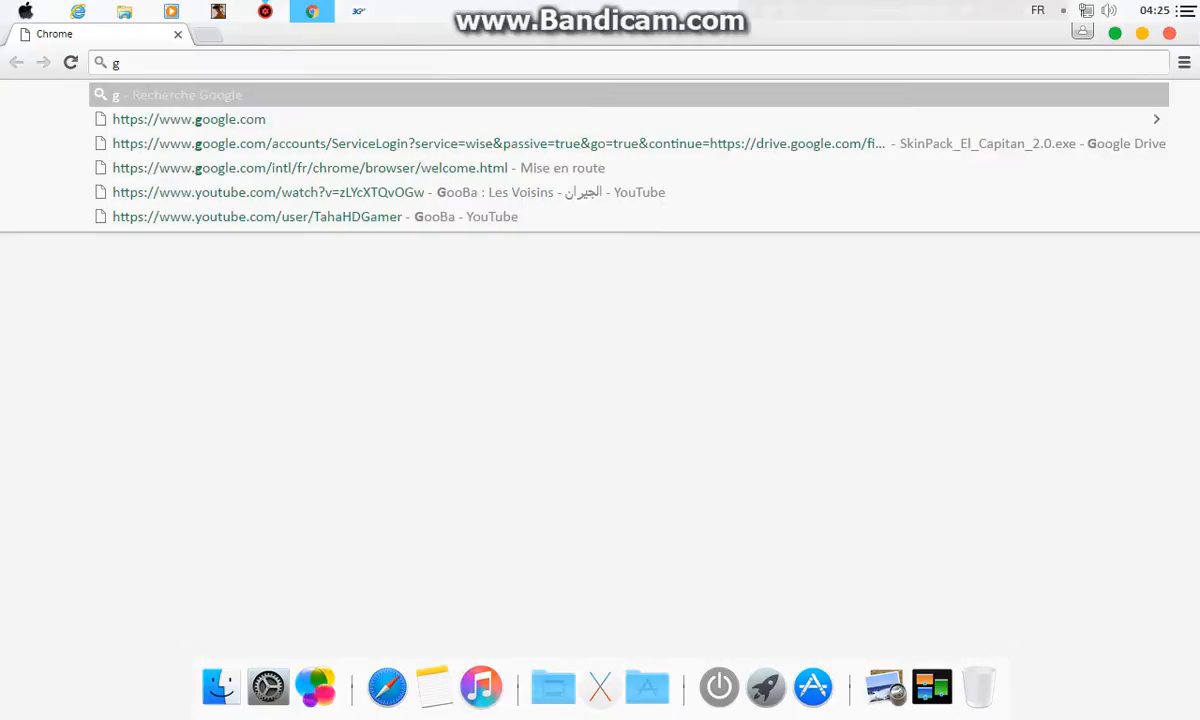
{"action": "key", "text": "Down"}
{"action": "key", "text": "Return"}
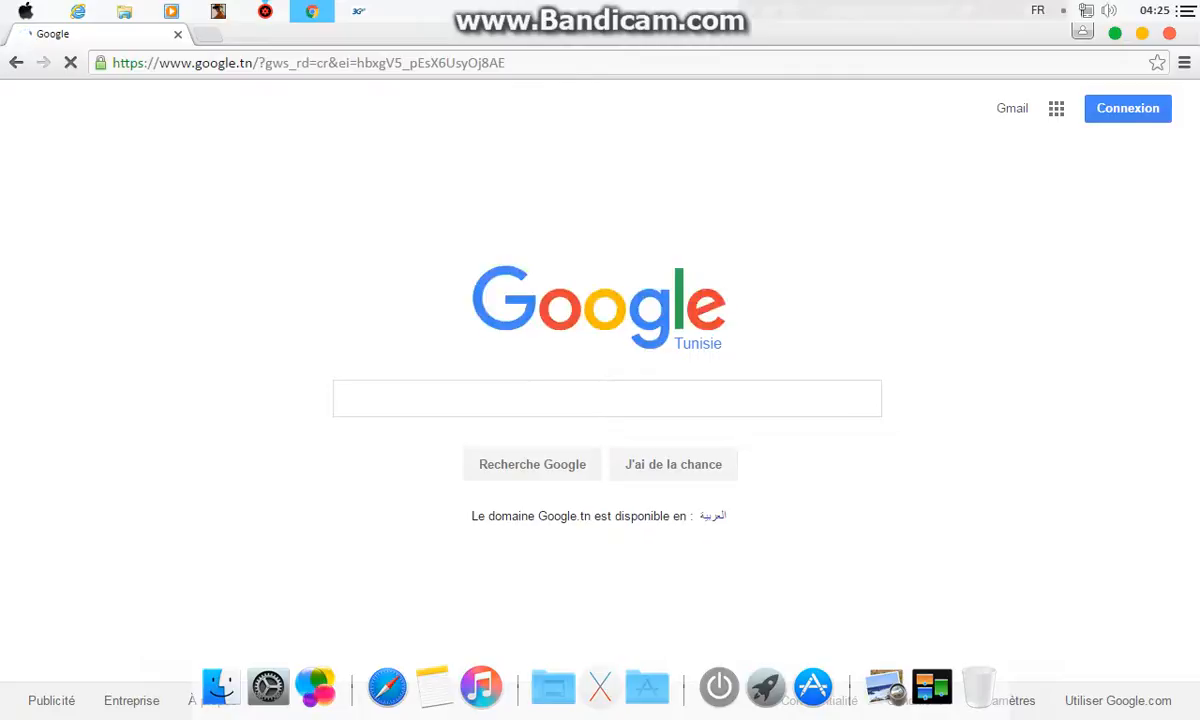
- Search Google for "appel" and correct the query to "apple"
{"action": "type", "text": "appe"}
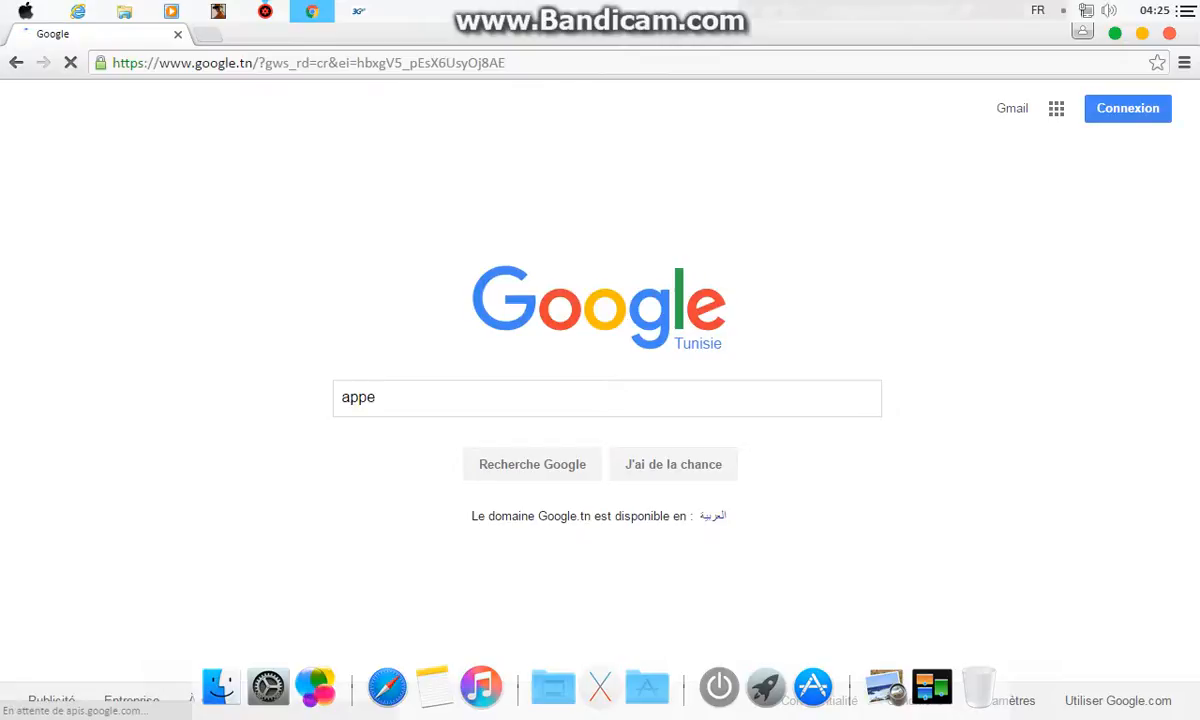
{"action": "type", "text": "l"}
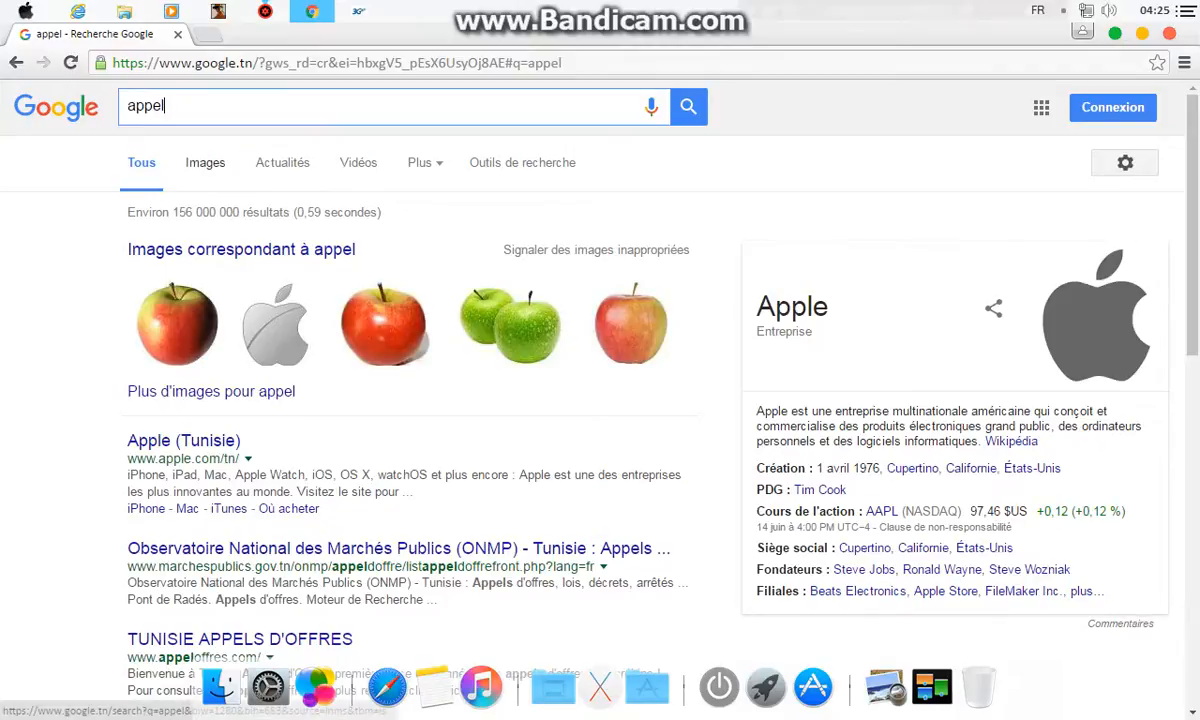
{"action": "left_click_drag", "start_coordinate": [166, 106], "coordinate": [152, 106]}
{"action": "type", "text": "l"}
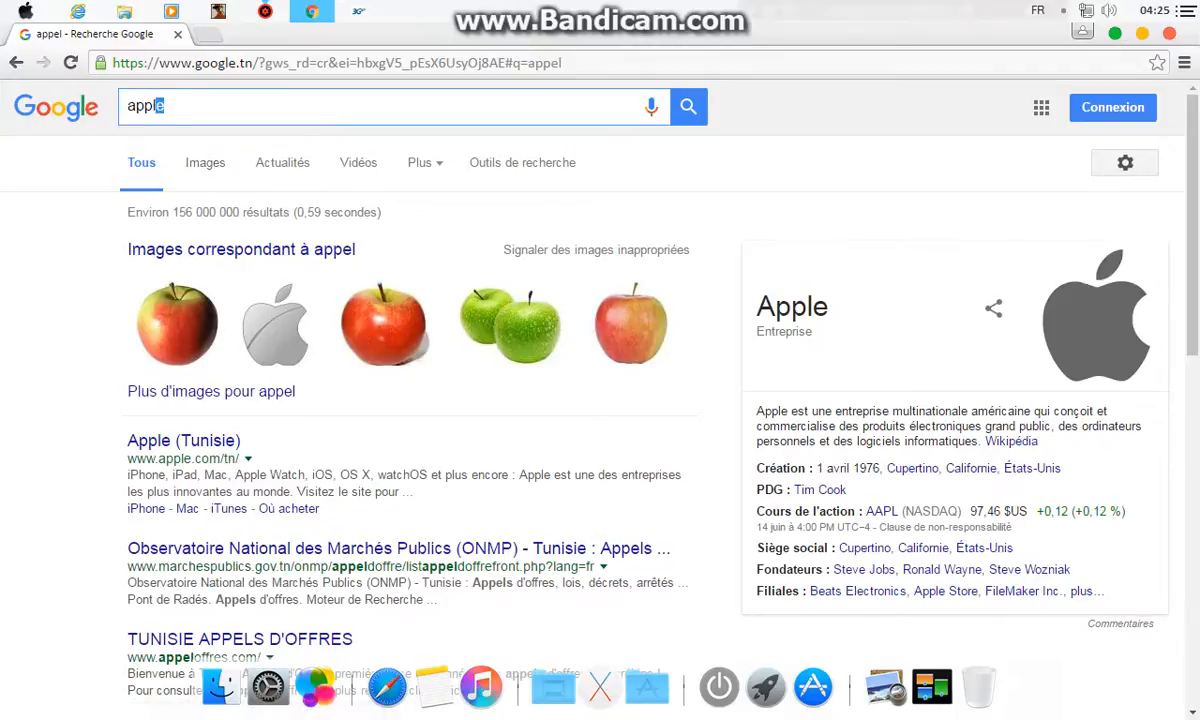
{"action": "type", "text": "e"}
{"action": "key", "text": "Return"}
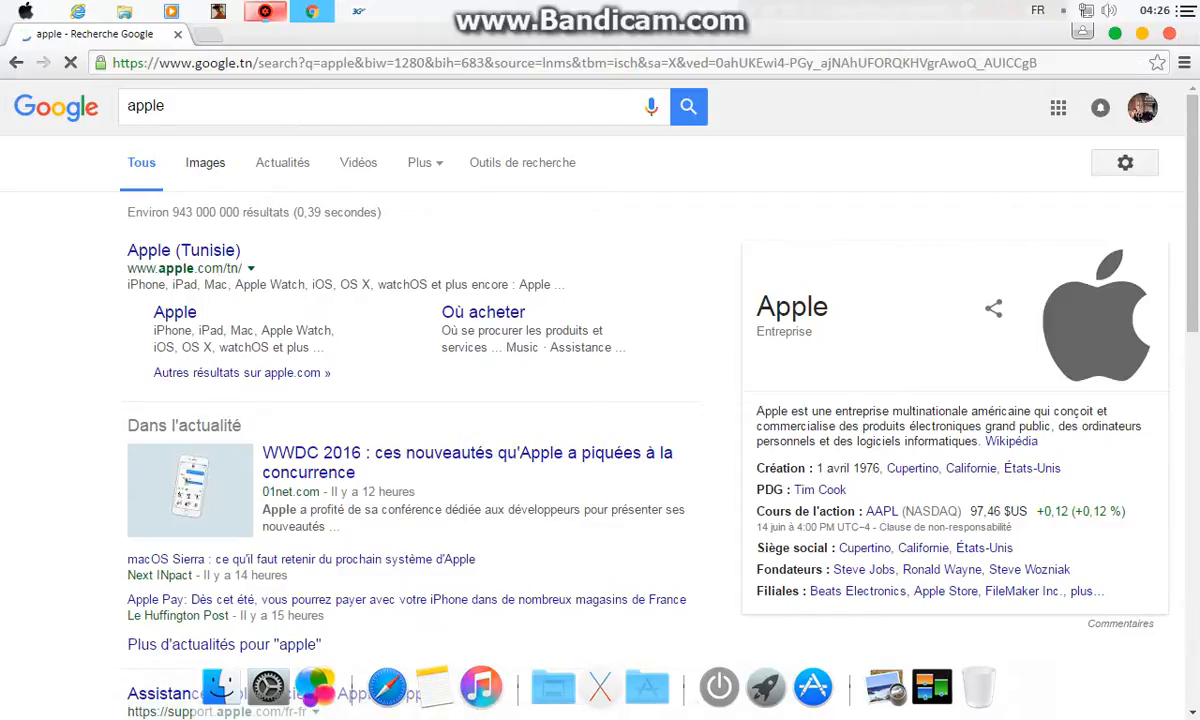
- Show the image results for "apple" and preview the black Apple logo from freeflyvr.com
{"action": "mouse_move", "coordinate": [265, 11]}
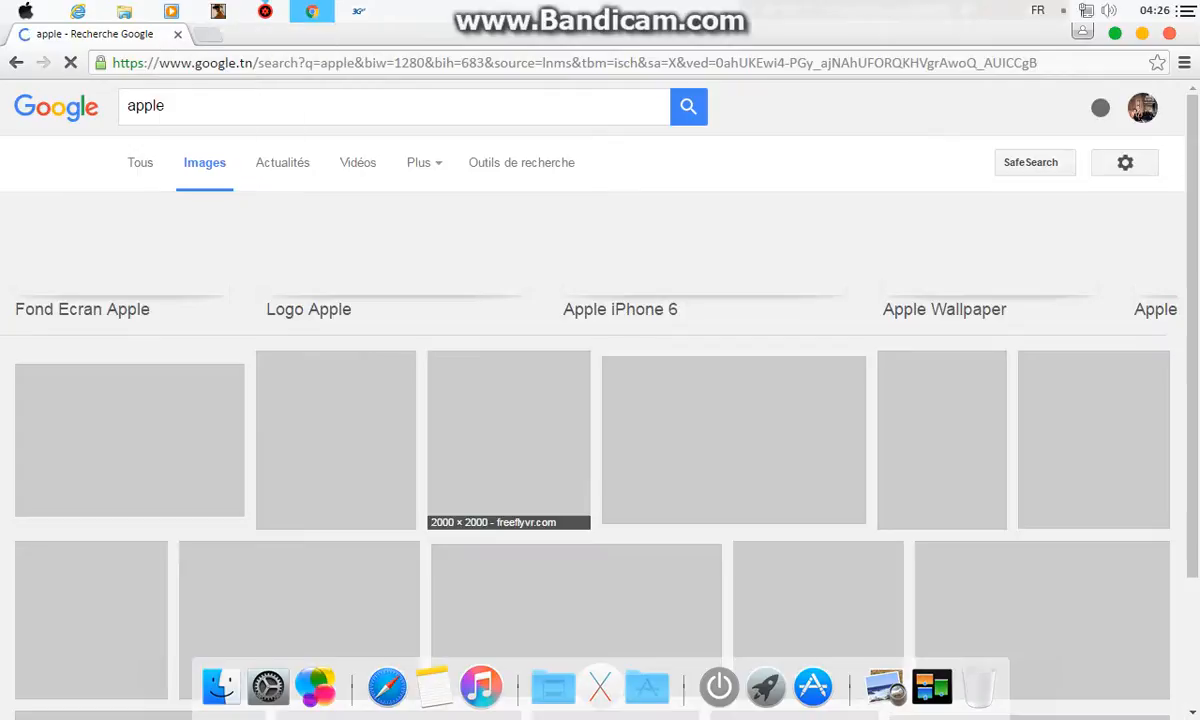
{"action": "scroll", "coordinate": [335, 440], "scroll_direction": "down", "scroll_amount": 1}
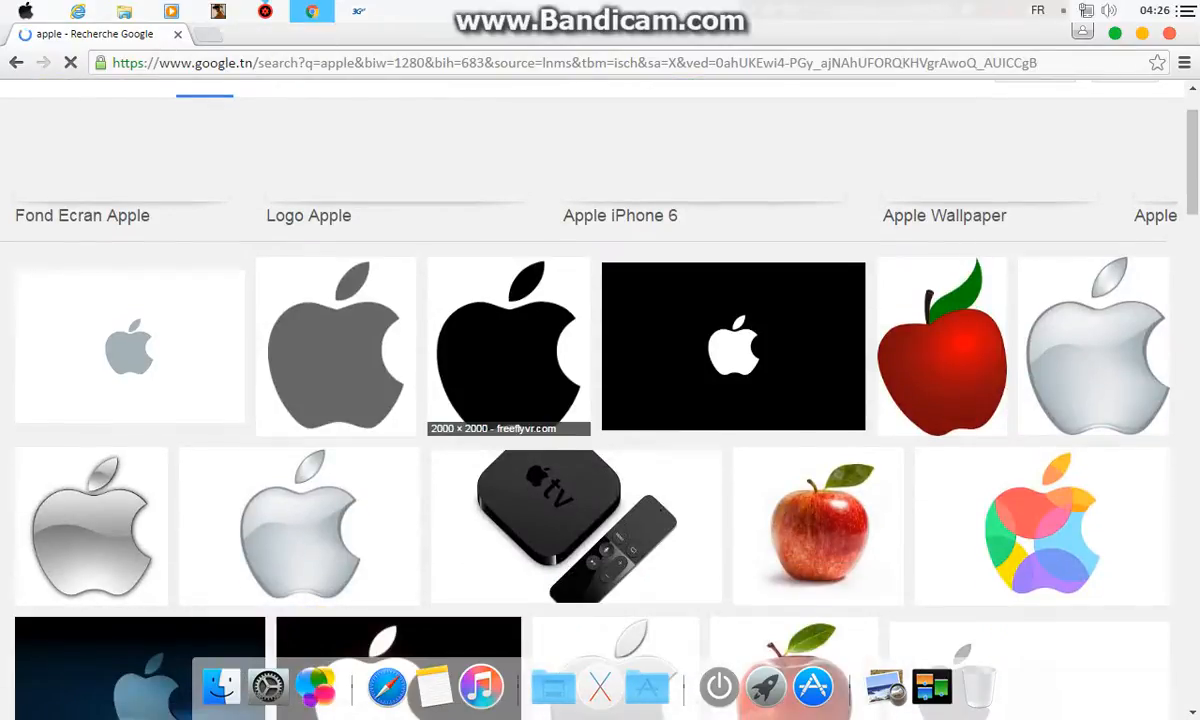
{"action": "scroll", "coordinate": [210, 400], "scroll_direction": "down", "scroll_amount": 1}
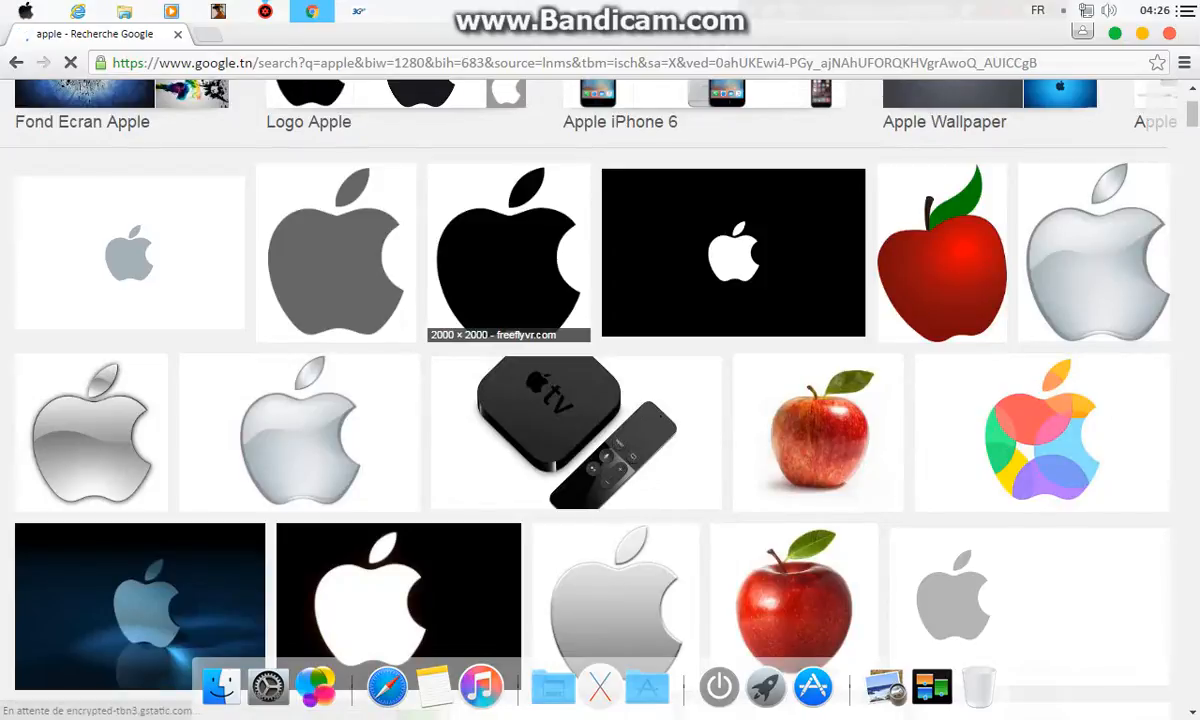
{"action": "left_click", "coordinate": [508, 250]}
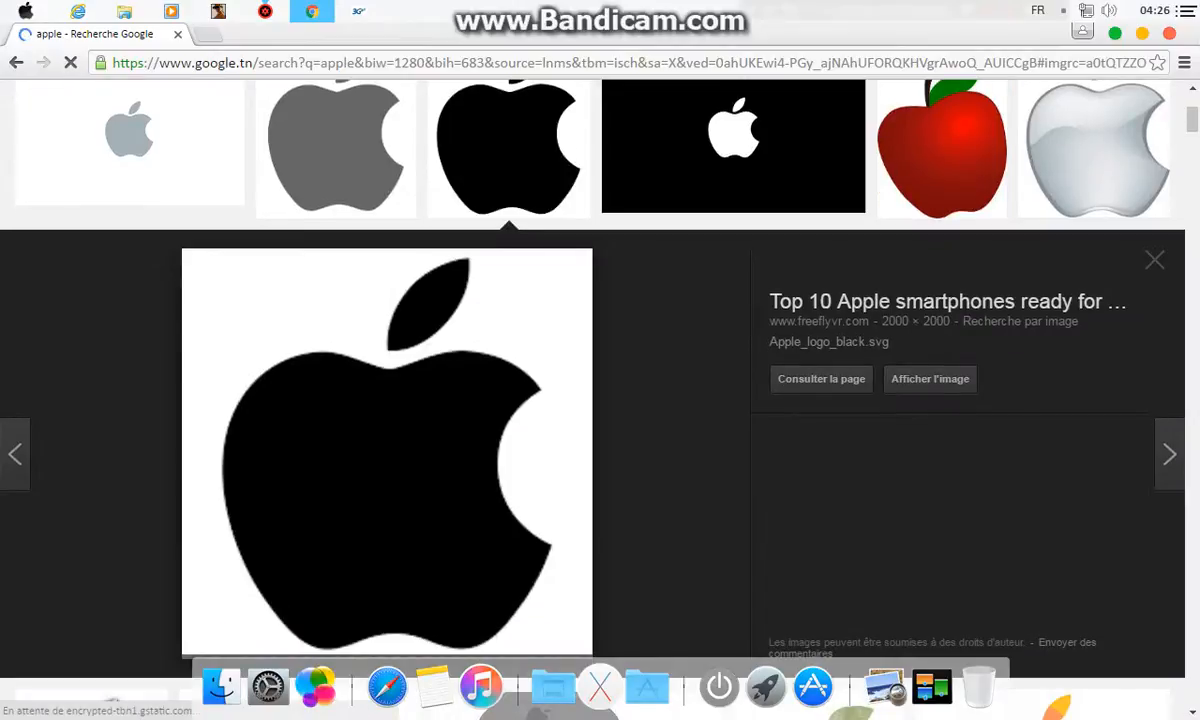
- Save the previewed black Apple logo image to the computer as Apple_logo_black.svg
{"action": "scroll", "coordinate": [600, 400], "scroll_direction": "down", "scroll_amount": 1}
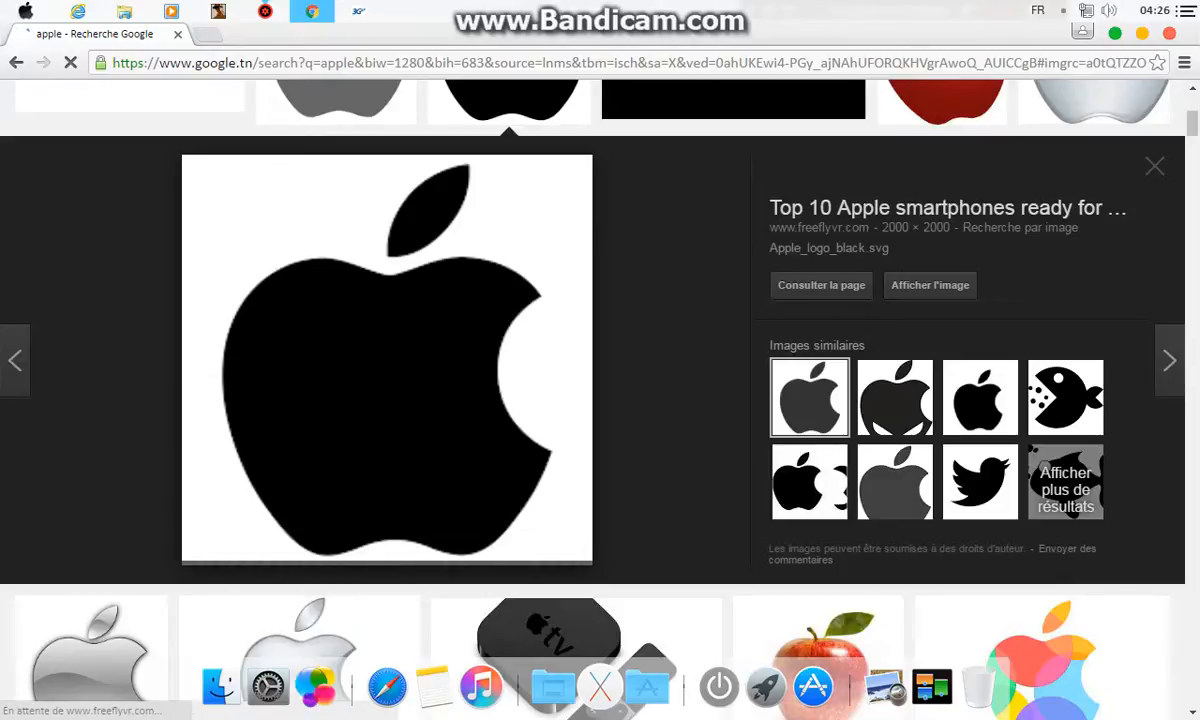
{"action": "scroll", "coordinate": [600, 400], "scroll_direction": "down", "scroll_amount": 2}
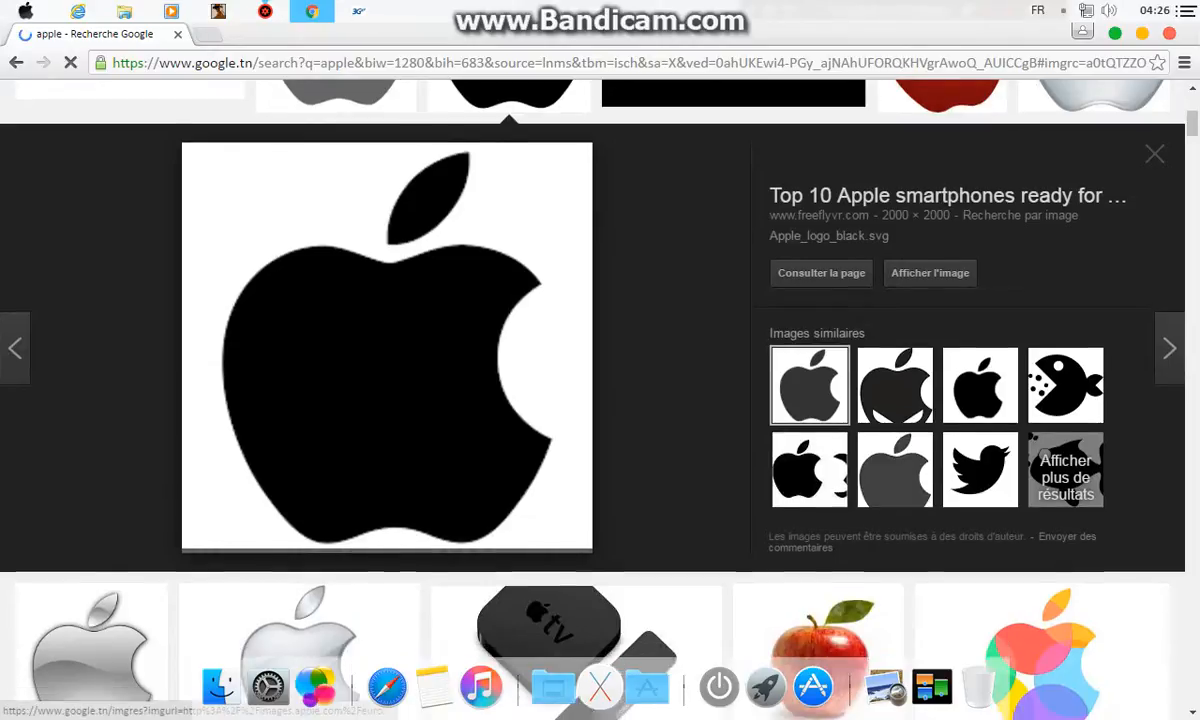
{"action": "scroll", "coordinate": [600, 400], "scroll_direction": "down", "scroll_amount": 2}
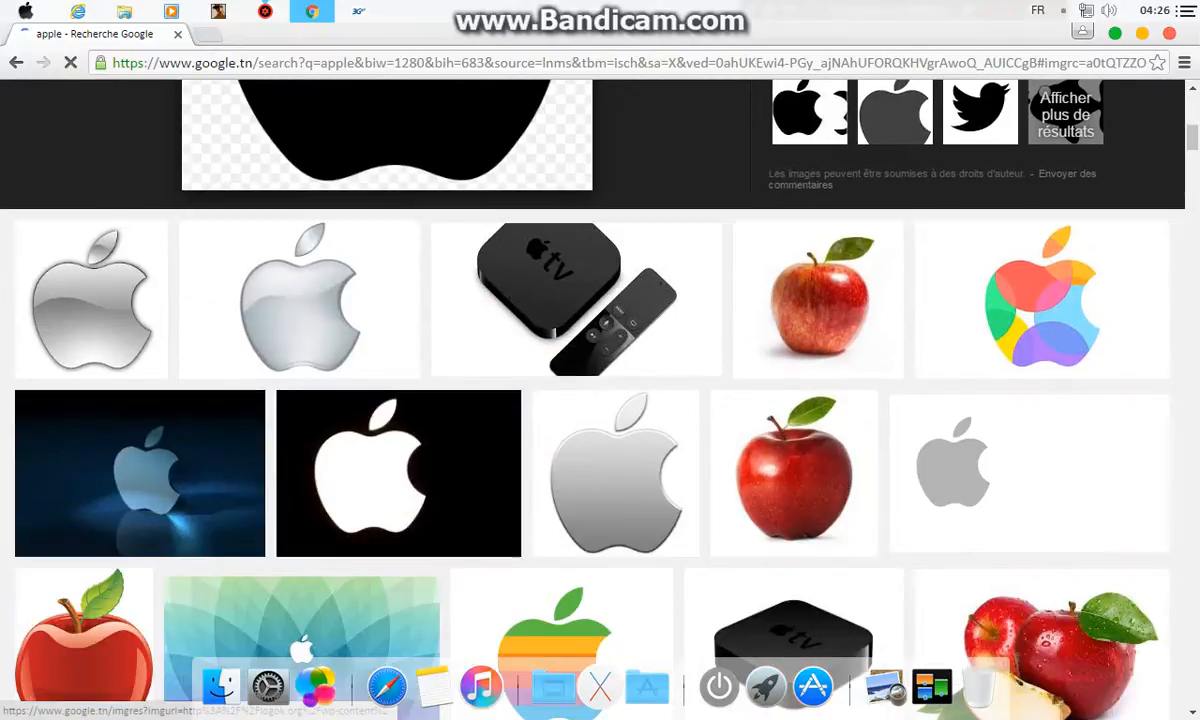
{"action": "scroll", "coordinate": [600, 400], "scroll_direction": "up", "scroll_amount": 3}
{"action": "scroll", "coordinate": [600, 400], "scroll_direction": "up", "scroll_amount": 1}
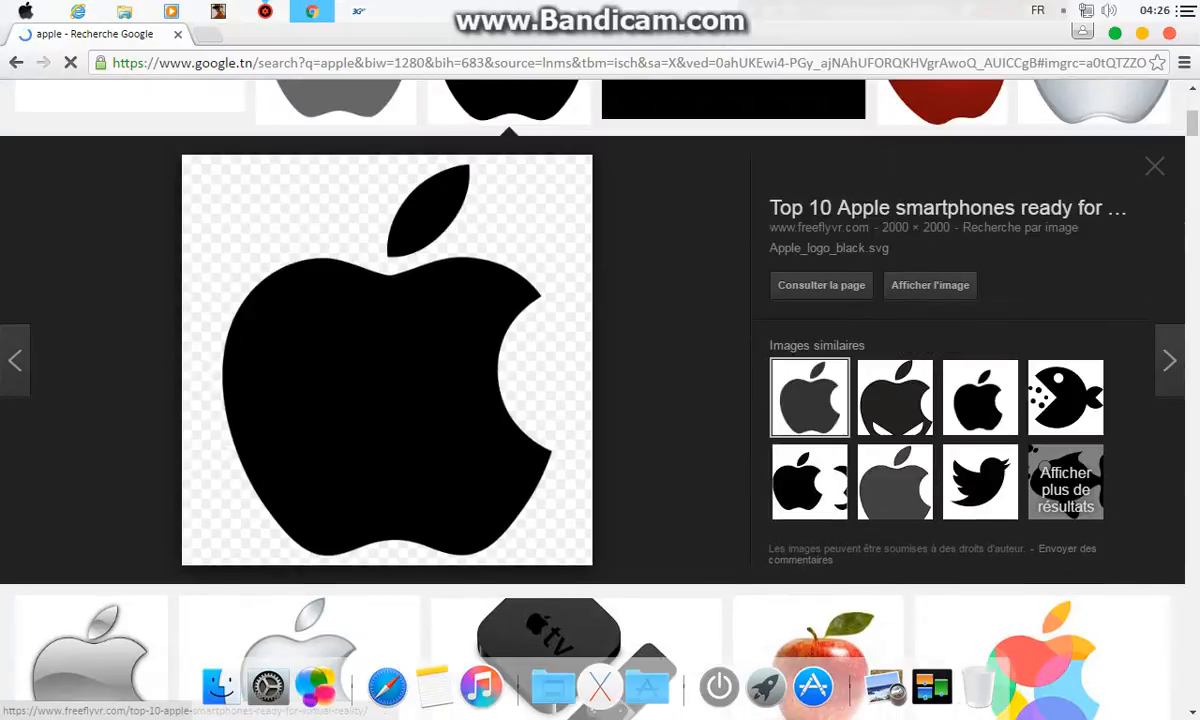
{"action": "right_click", "coordinate": [346, 358]}
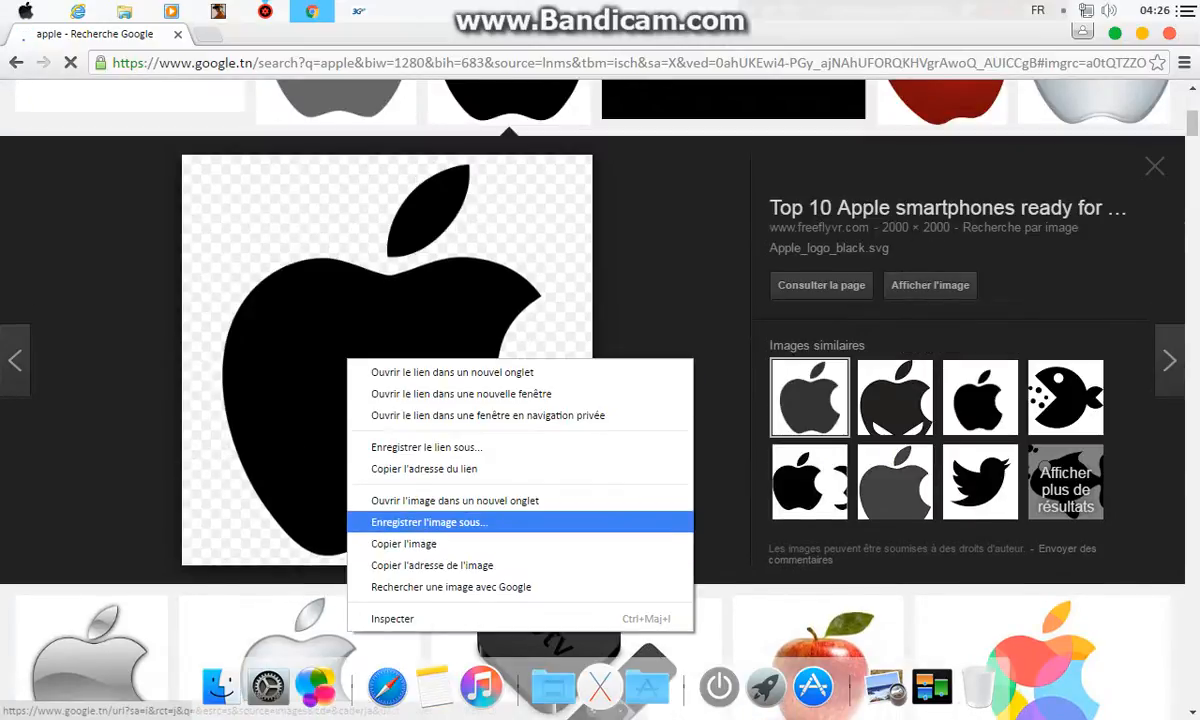
{"action": "left_click", "coordinate": [430, 522]}
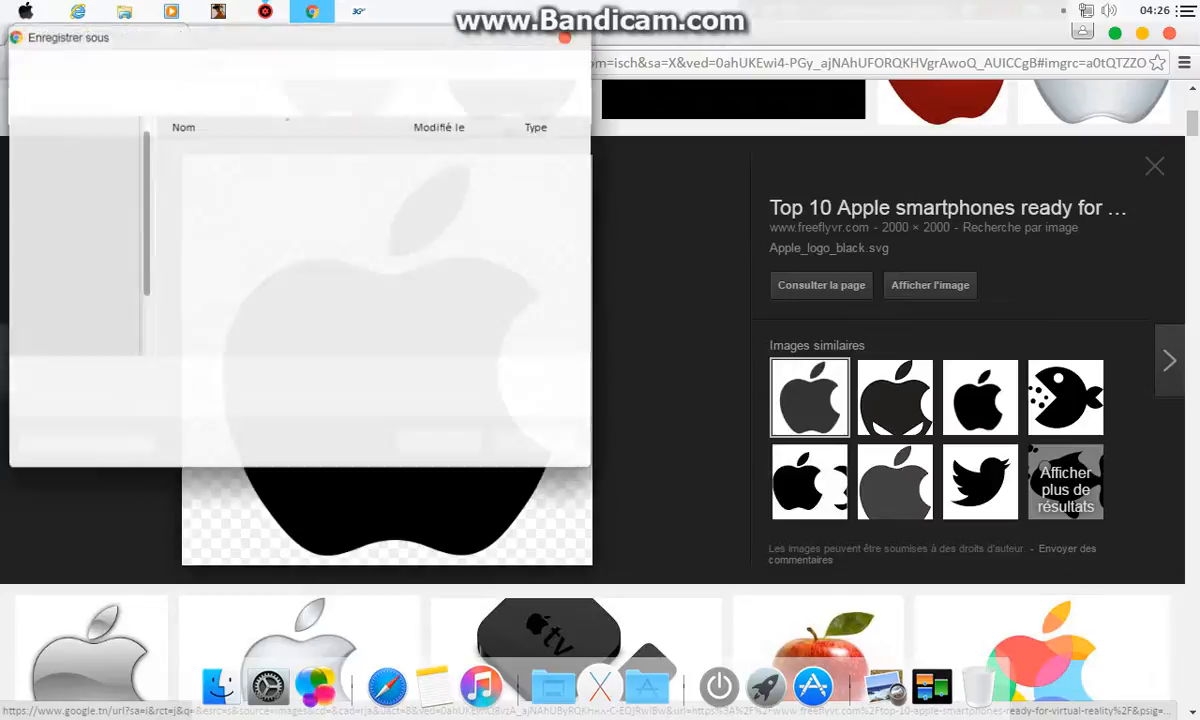
{"action": "left_click", "coordinate": [441, 444]}
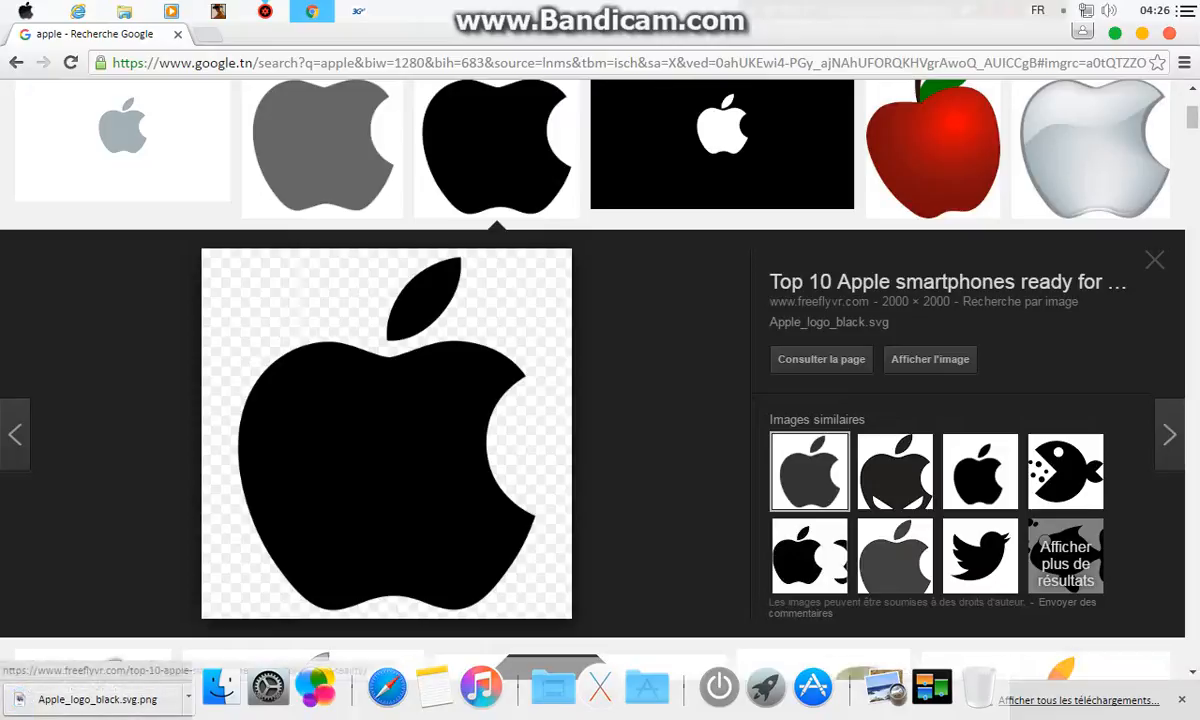
- Set the downloaded Apple_logo_black.svg.png as the desktop wallpaper, close the photo viewer and minimize Chrome
{"action": "left_click", "coordinate": [97, 700]}
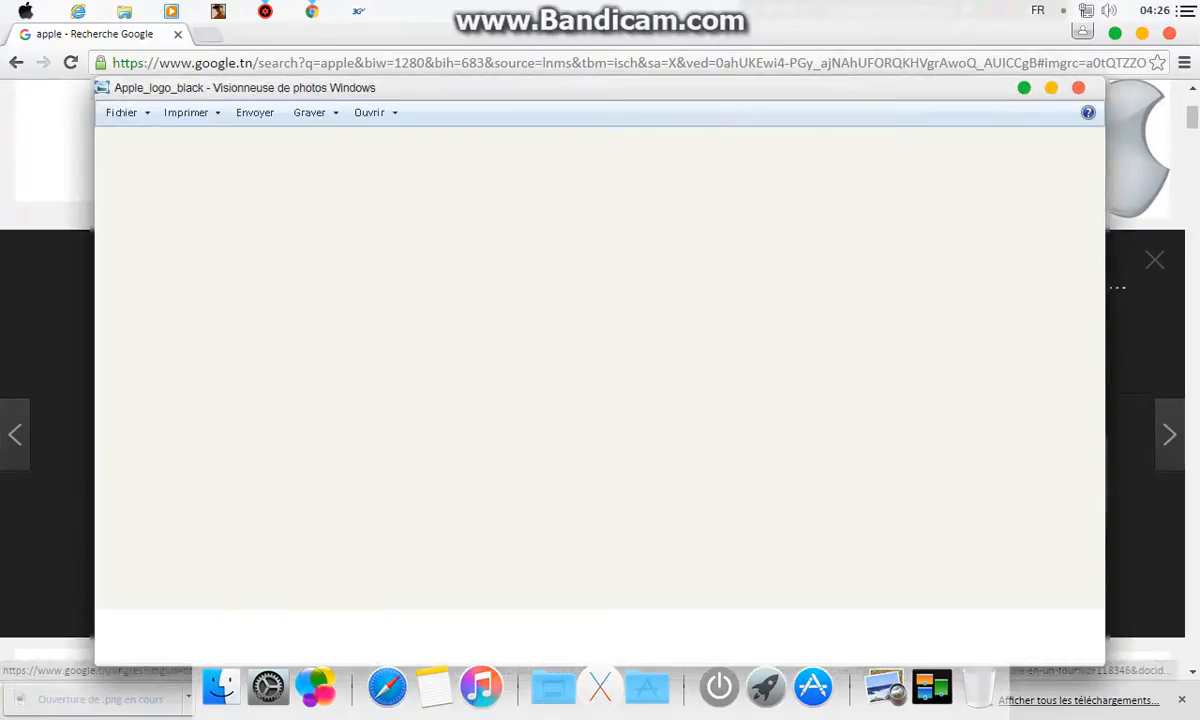
{"action": "right_click", "coordinate": [575, 341]}
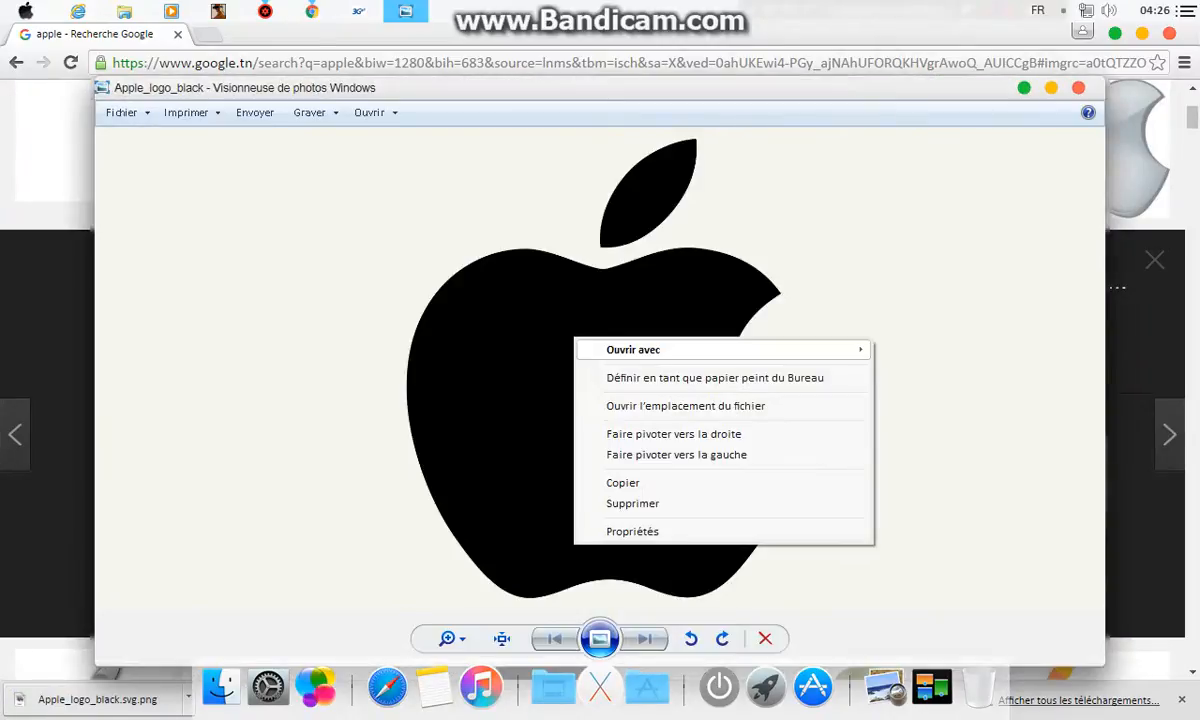
{"action": "left_click", "coordinate": [703, 378]}
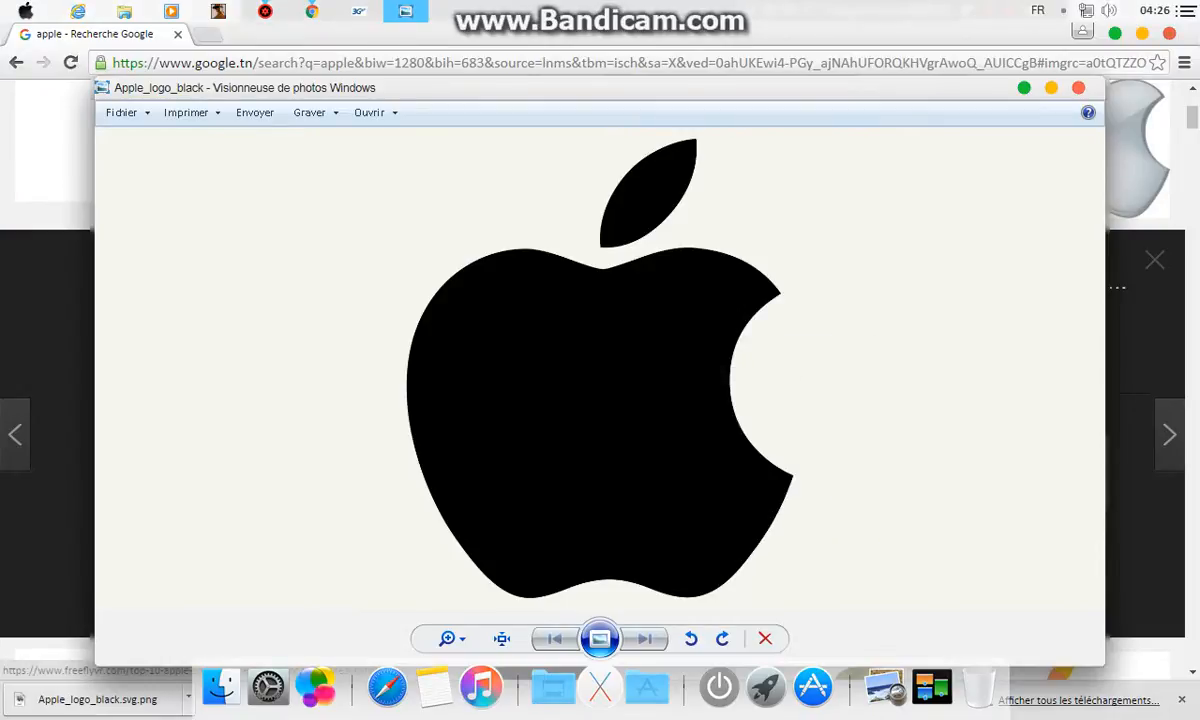
{"action": "left_click", "coordinate": [1078, 88]}
{"action": "left_click", "coordinate": [1115, 33]}
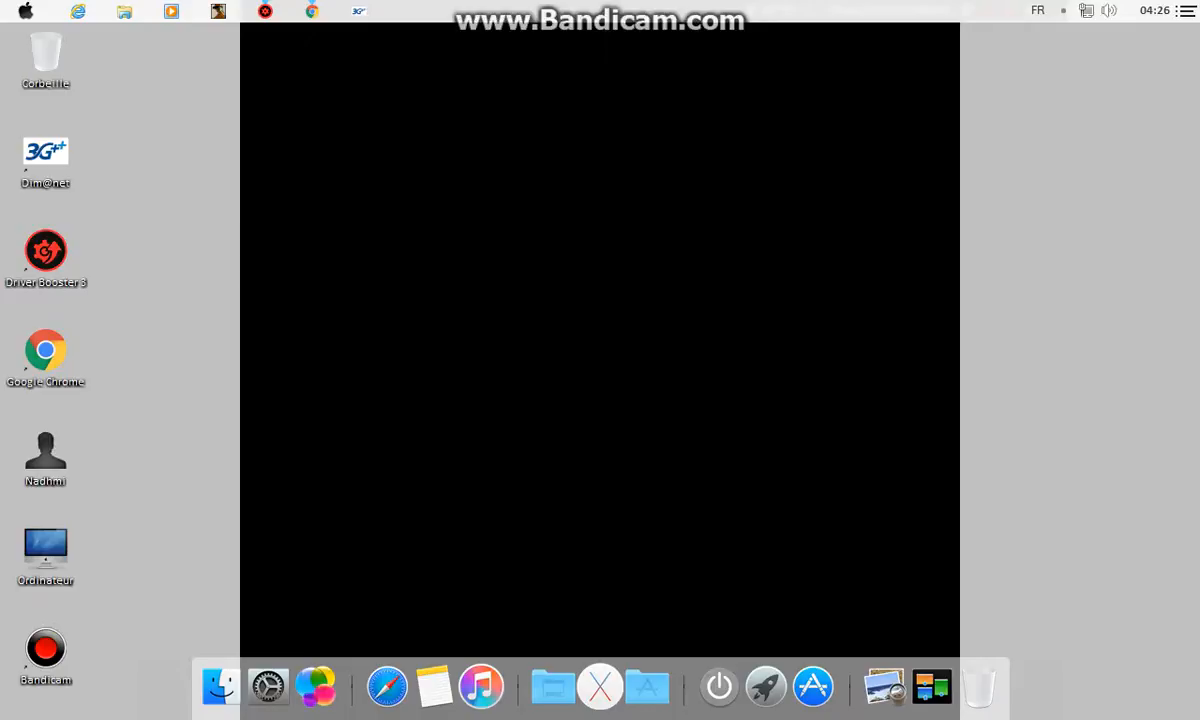
{"action": "left_click_drag", "start_coordinate": [410, 116], "coordinate": [1045, 584]}
- Reopen Apple_logo_black.svg from the Downloads folder, reapply it as the desktop wallpaper, minimize the folder window and close the photo viewer
{"action": "double_click", "coordinate": [45, 548]}
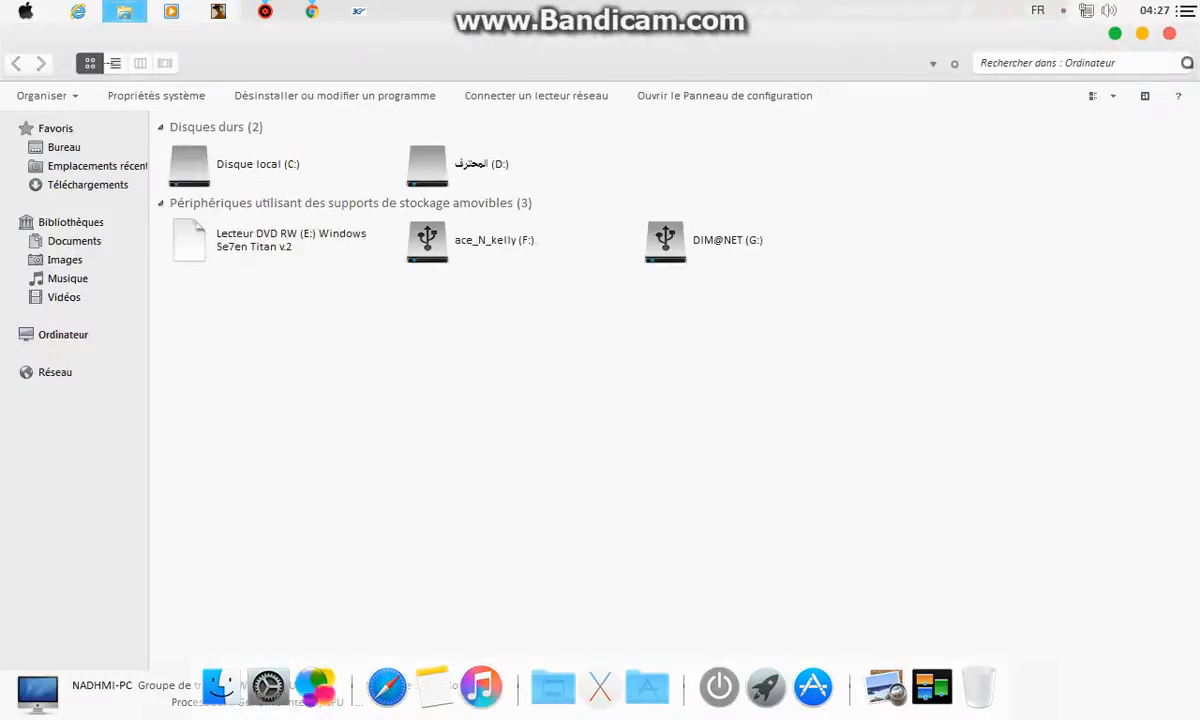
{"action": "left_click", "coordinate": [88, 184]}
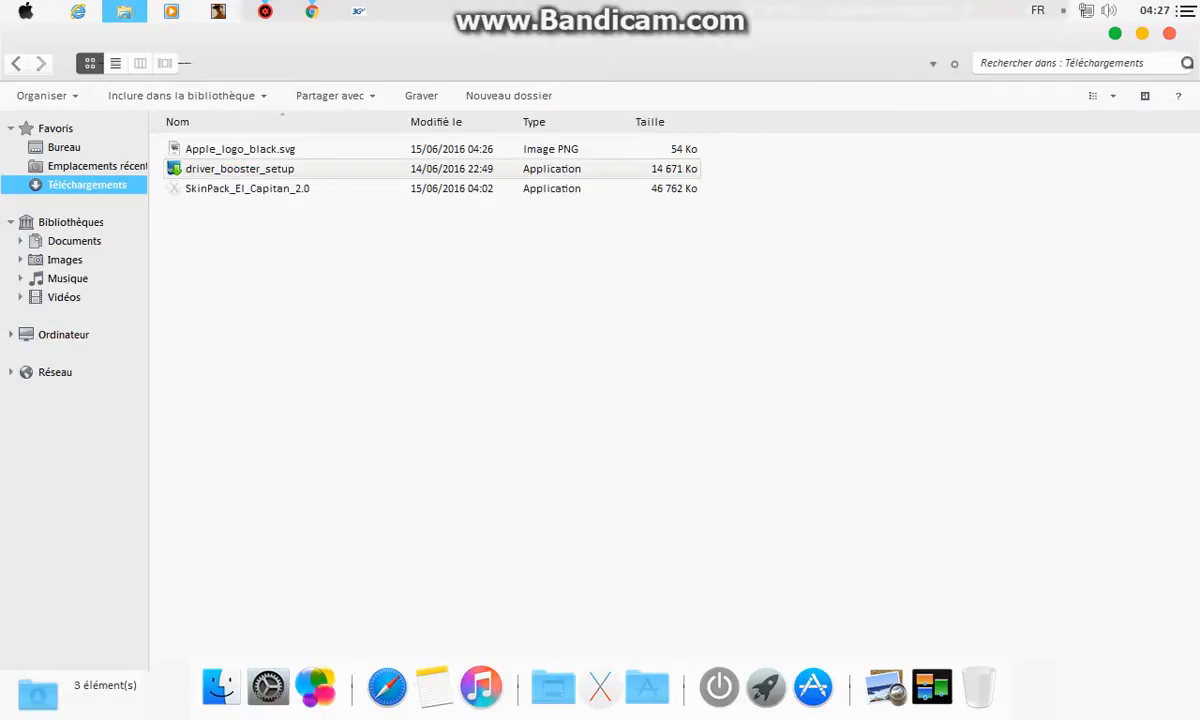
{"action": "left_click", "coordinate": [240, 148]}
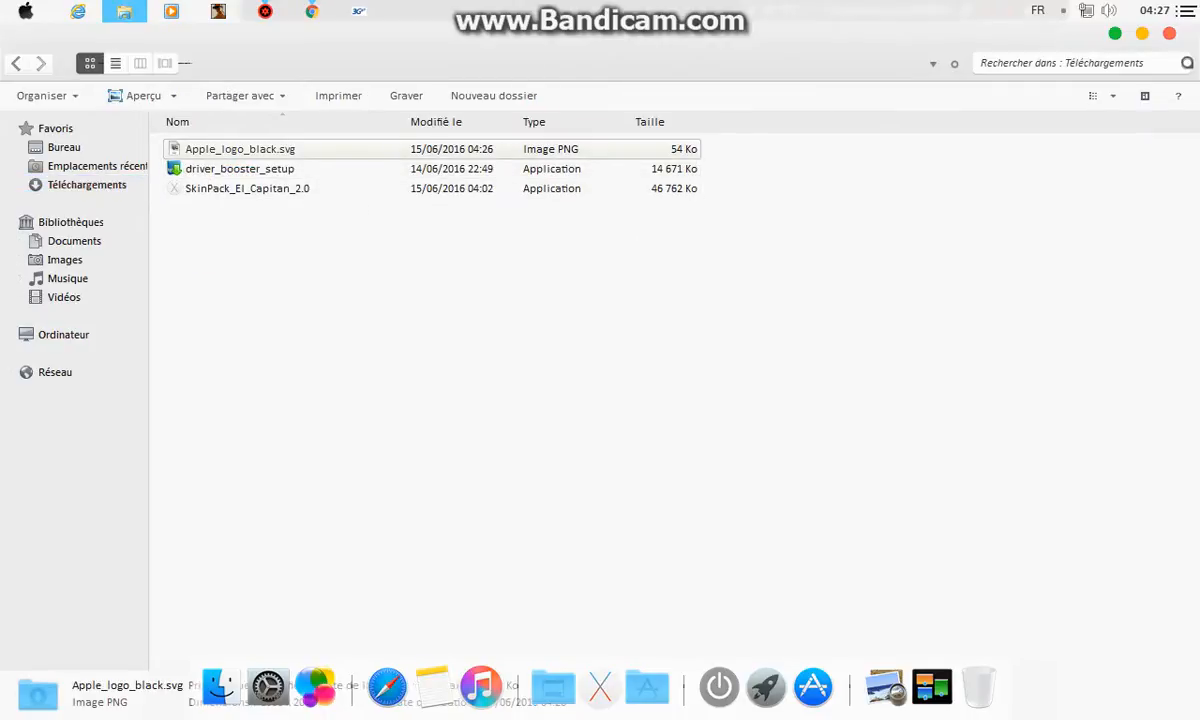
{"action": "key", "text": "Return"}
{"action": "right_click", "coordinate": [583, 341]}
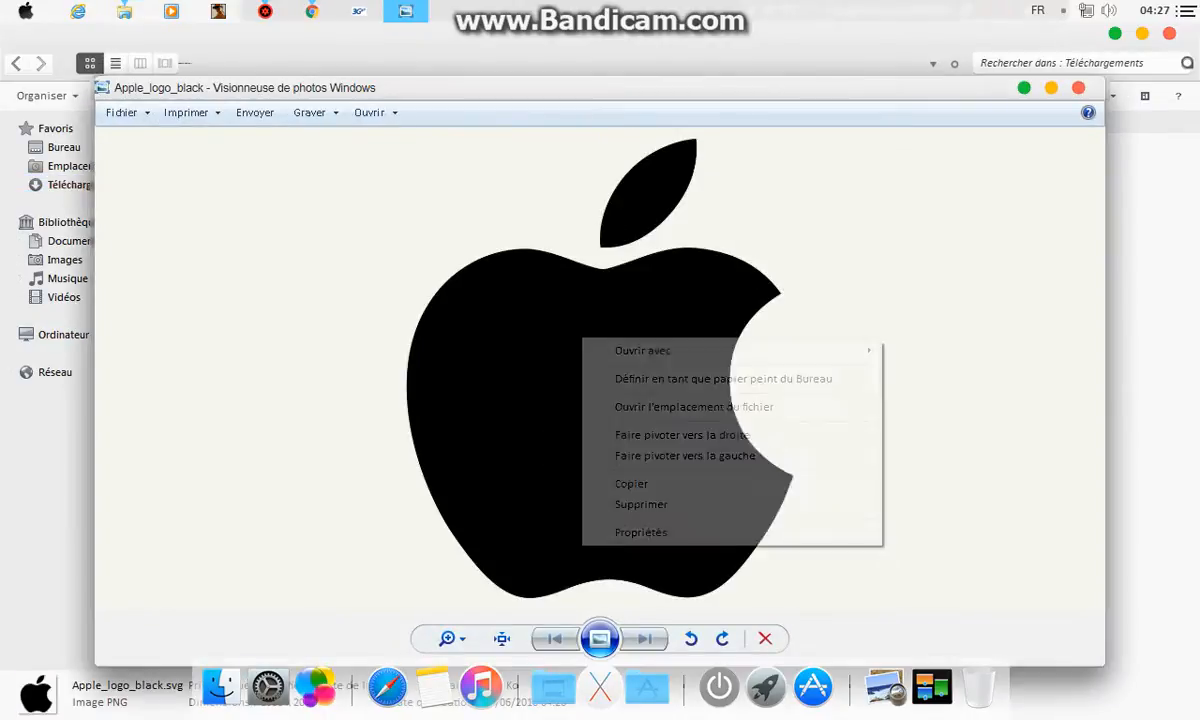
{"action": "left_click", "coordinate": [712, 378]}
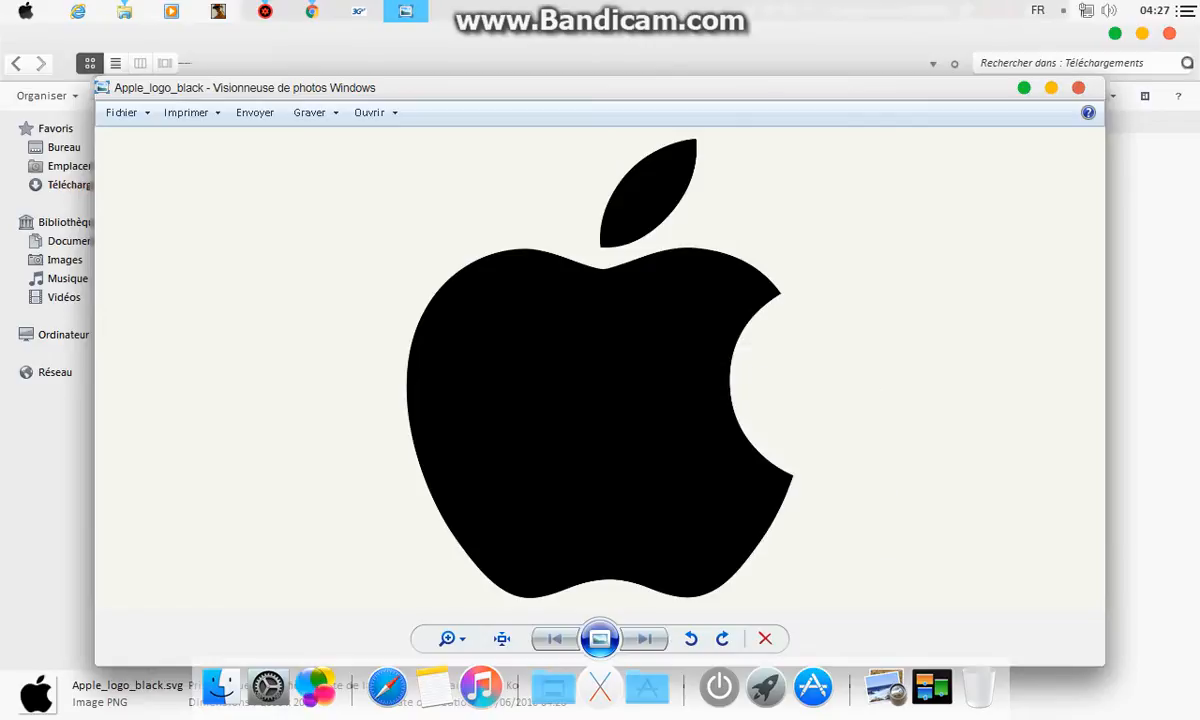
{"action": "left_click", "coordinate": [1024, 87]}
{"action": "left_click", "coordinate": [1115, 33]}
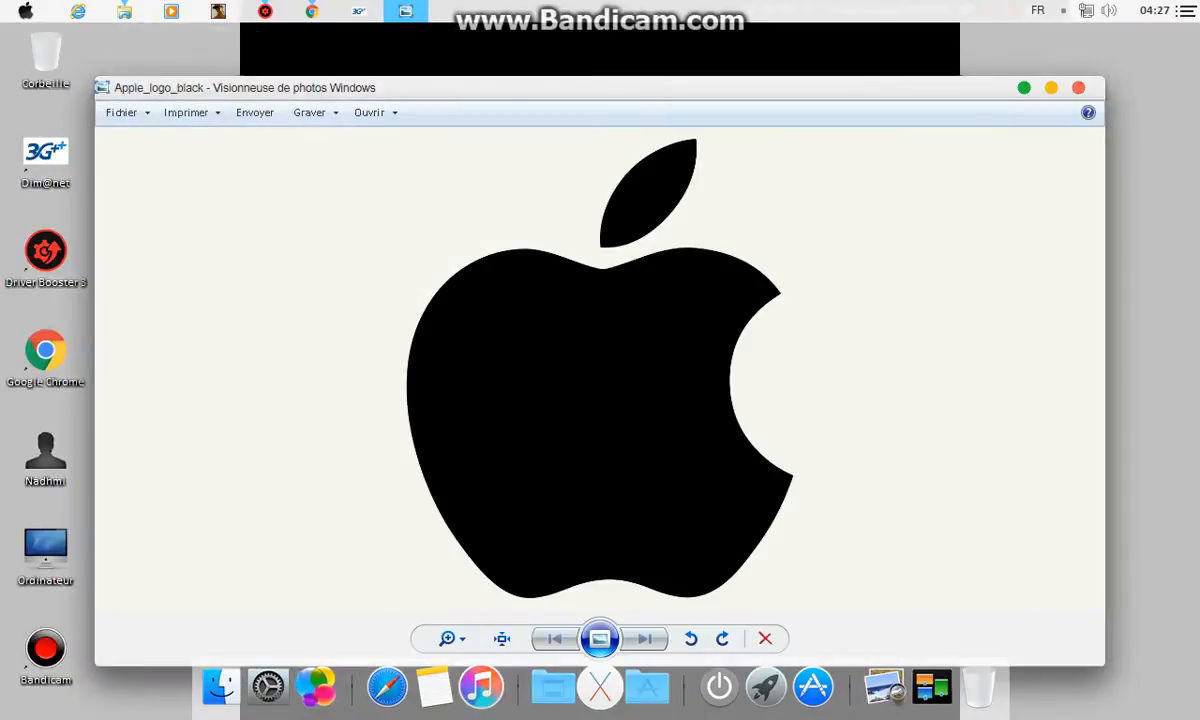
{"action": "left_click", "coordinate": [1078, 88]}
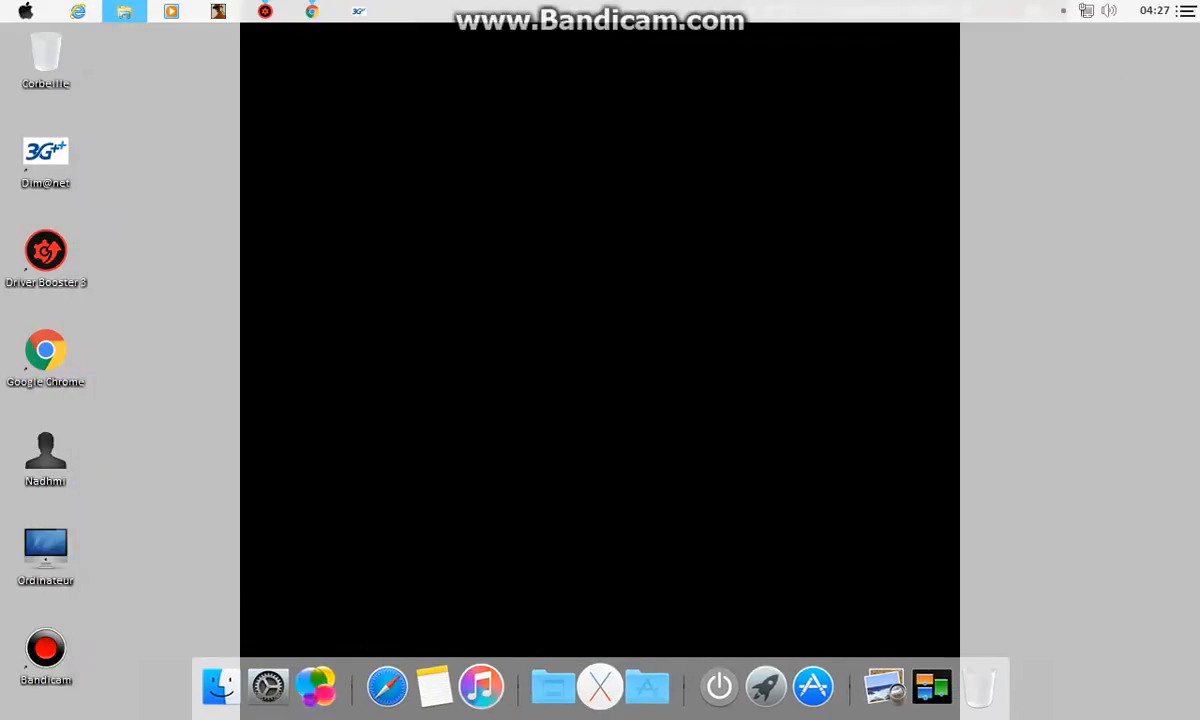
- Add the Google Chrome shortcut to the dock between Safari and Notes, launch Chrome from it, and minimize its window
{"action": "left_click_drag", "start_coordinate": [46, 351], "coordinate": [408, 684]}
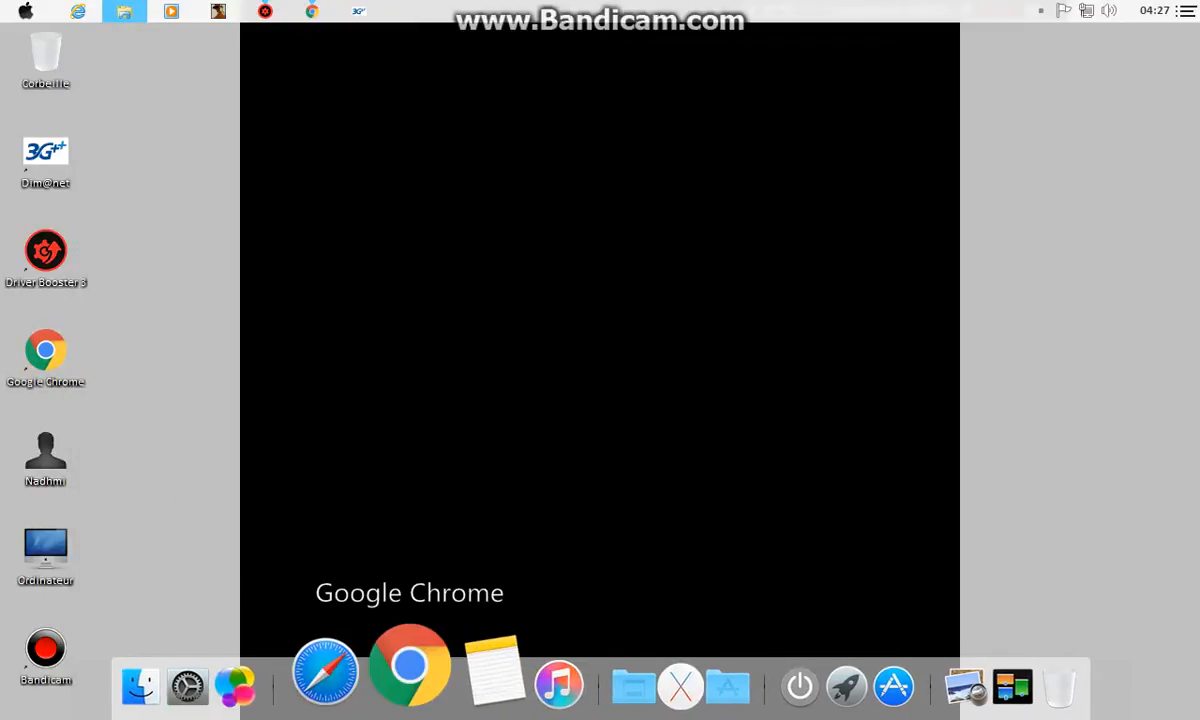
{"action": "left_click", "coordinate": [410, 685]}
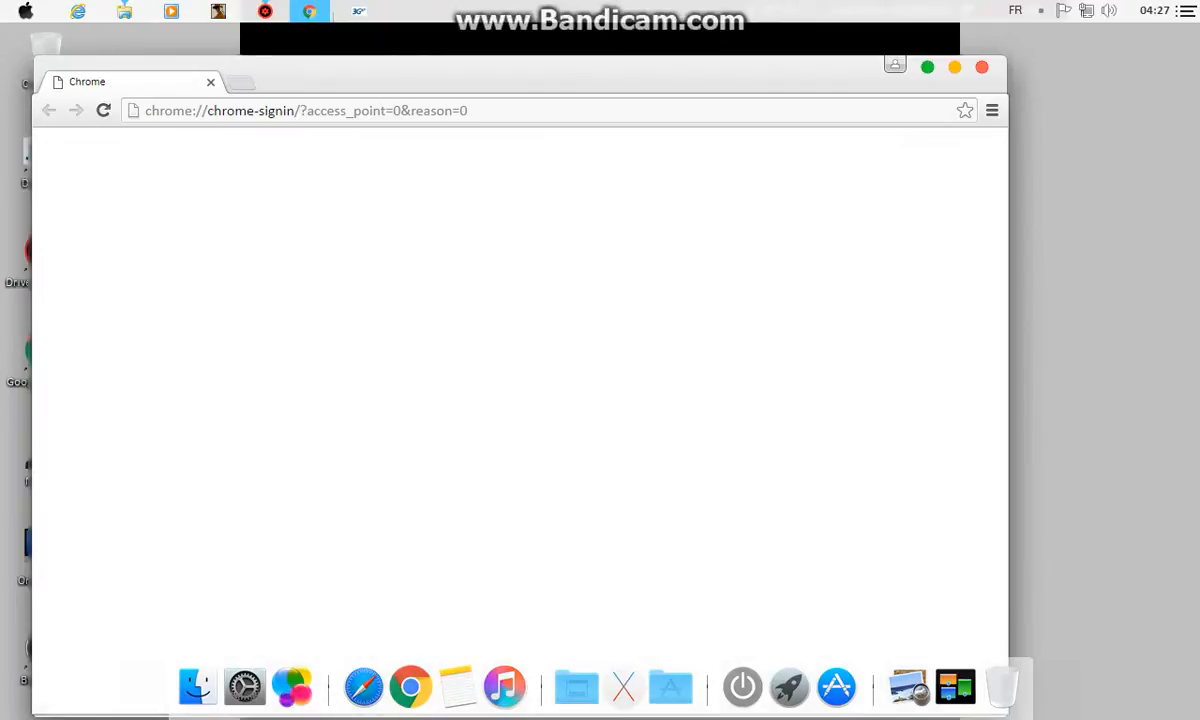
{"action": "left_click", "coordinate": [927, 67]}
- Open Bandicam from the system's list of recent programs
{"action": "left_click", "coordinate": [26, 11]}
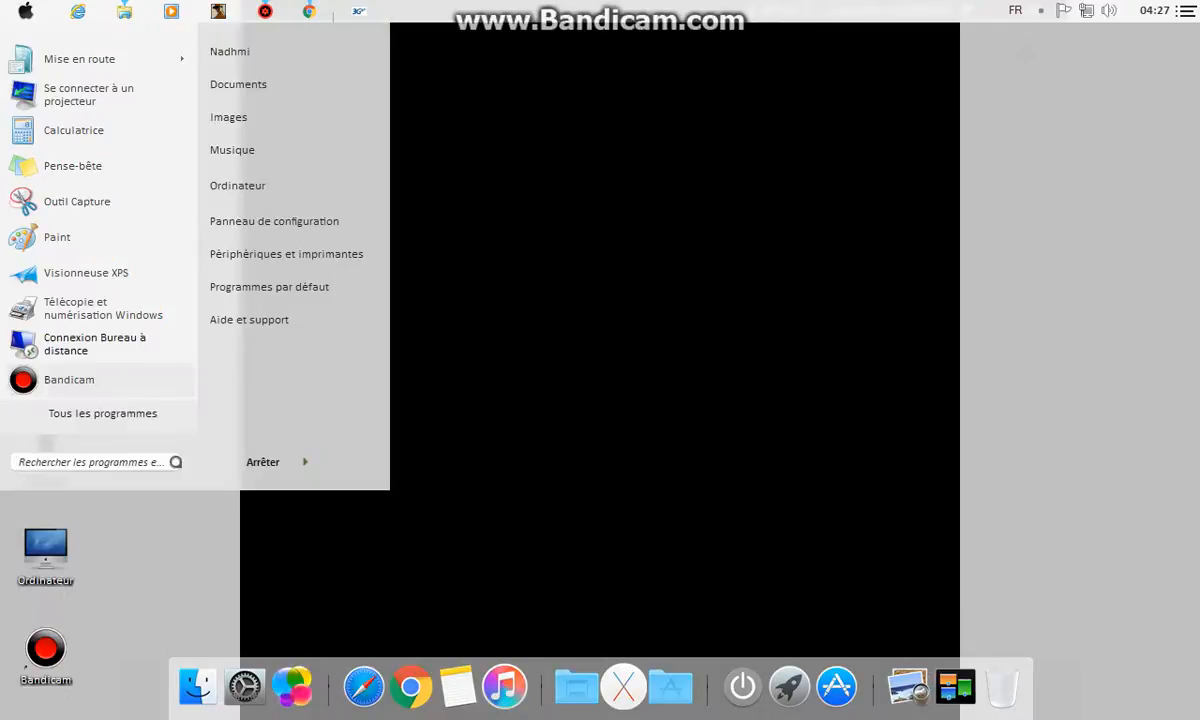
{"action": "left_click", "coordinate": [69, 380]}
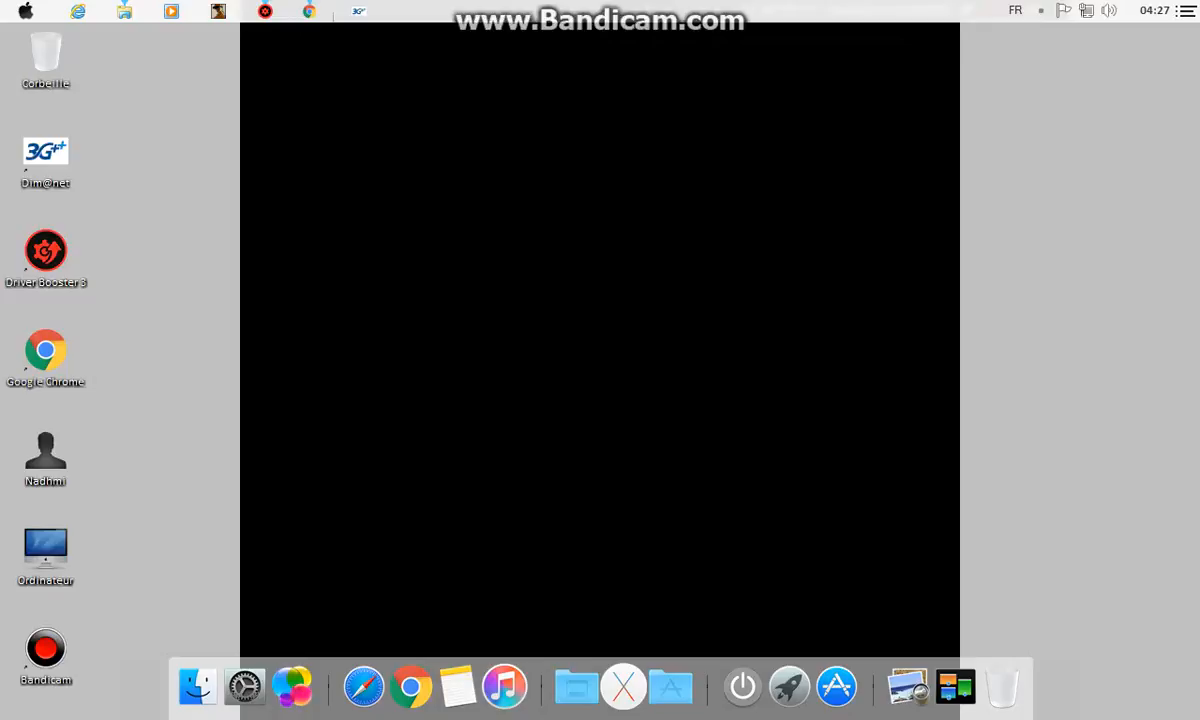